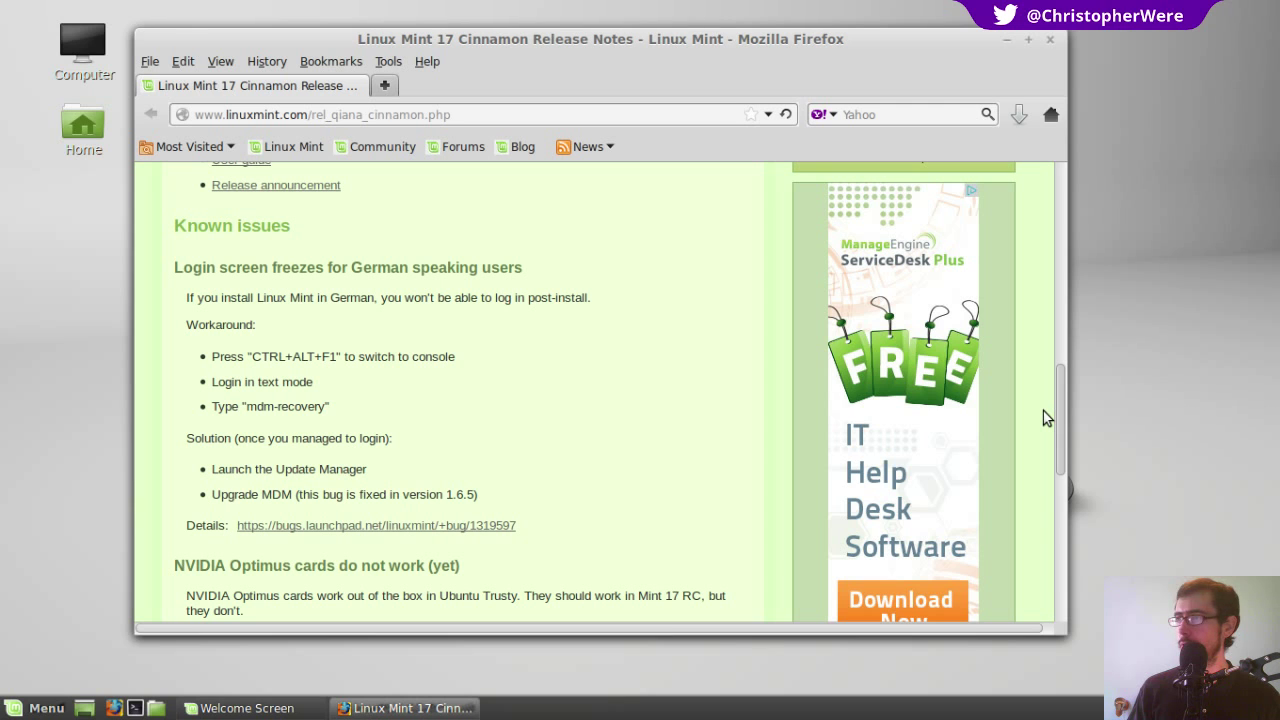
- Read the known issues in the Linux Mint 17 Cinnamon release notes and close the browser
{"action": "scroll", "coordinate": [1042, 420], "scroll_direction": "down", "scroll_amount": 4}
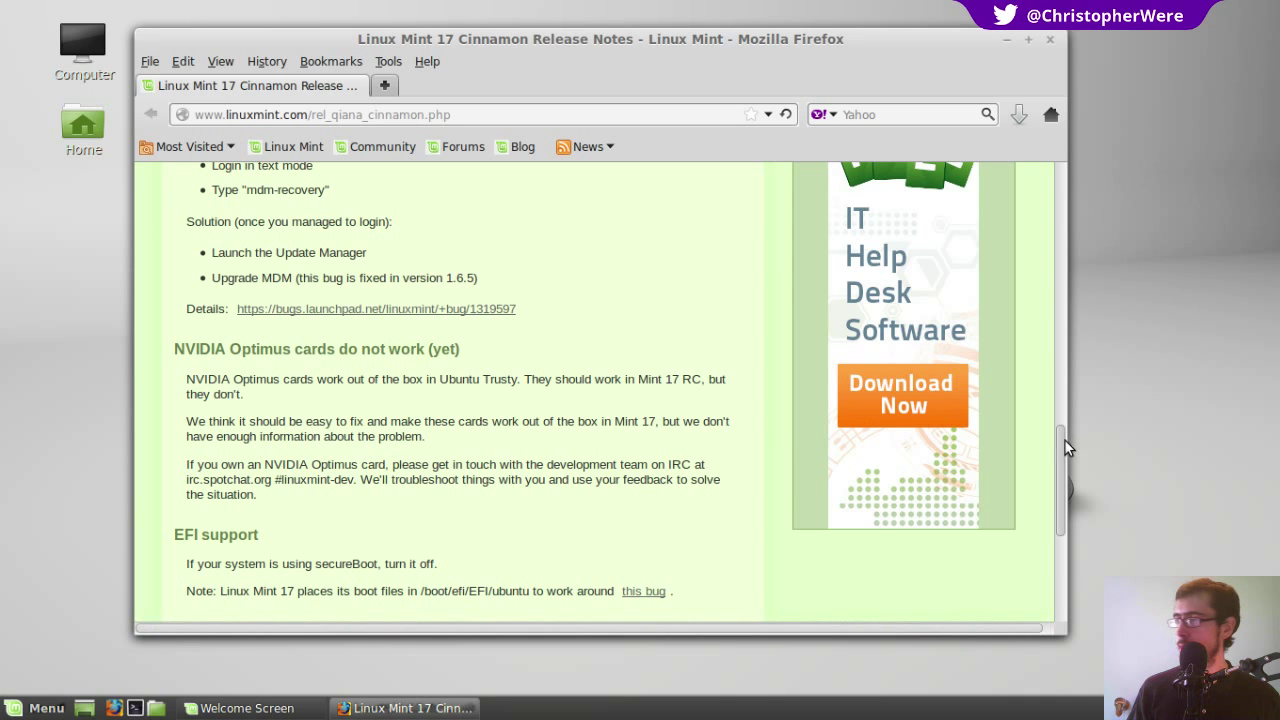
{"action": "left_click_drag", "start_coordinate": [1058, 439], "coordinate": [1061, 175]}
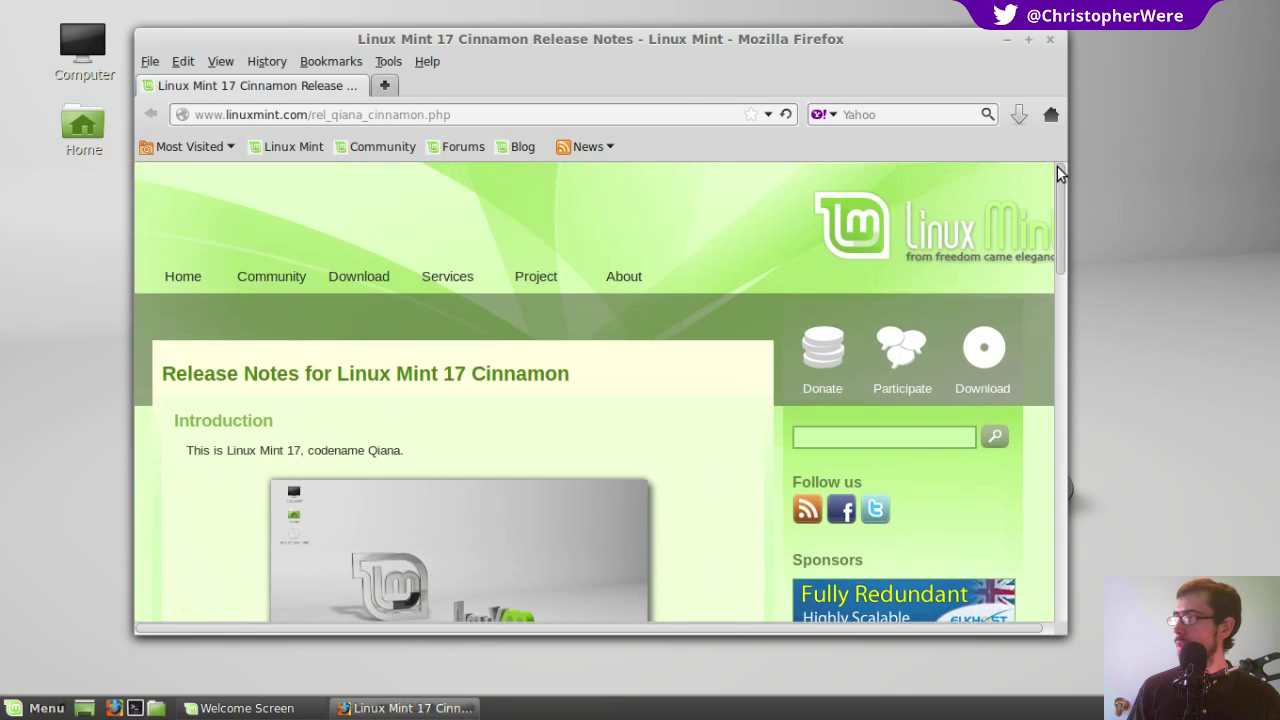
{"action": "left_click", "coordinate": [1054, 38]}
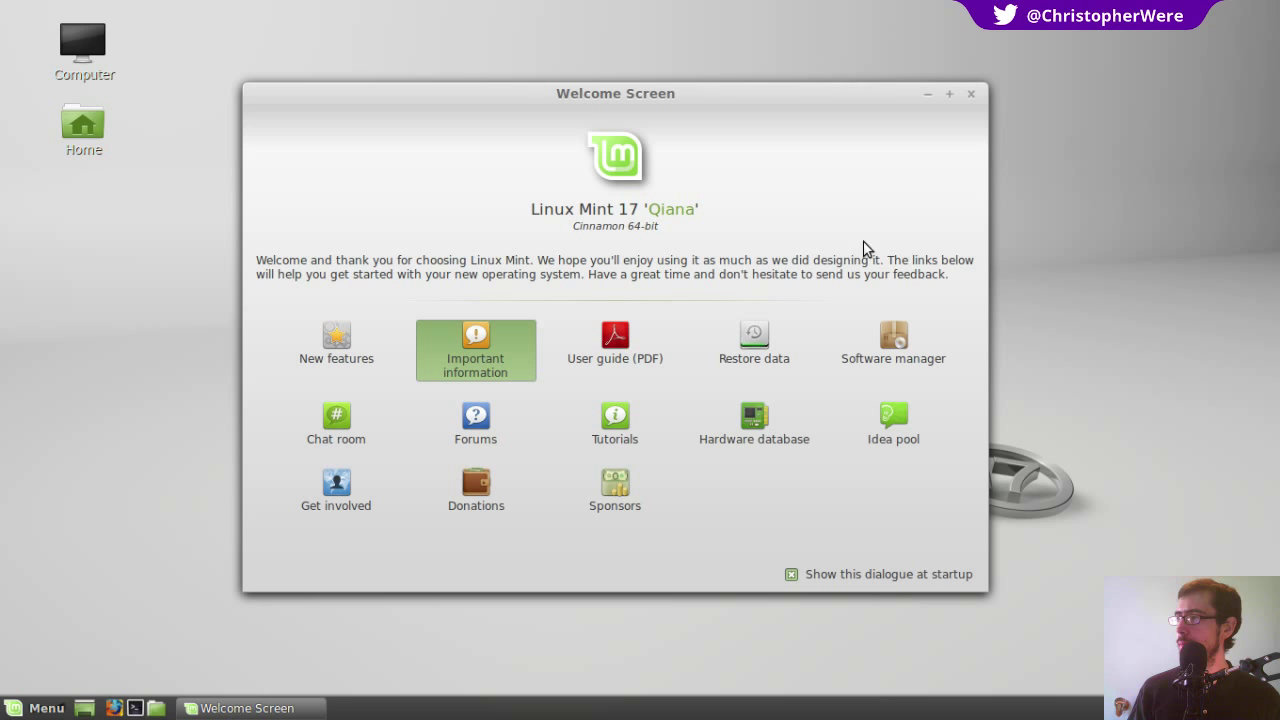
- Open Tutorials from the Welcome Screen, look through the community site's latest and most popular tutorials, and close the browser
{"action": "left_click", "coordinate": [622, 418]}
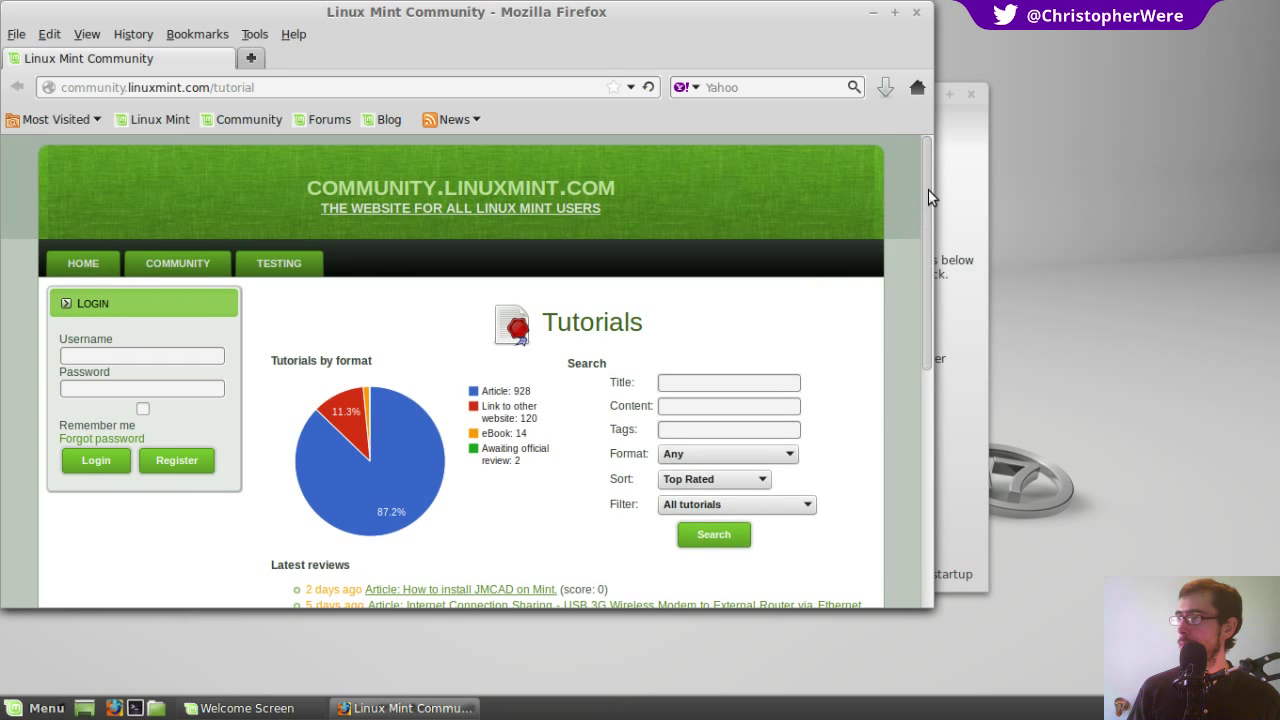
{"action": "left_click_drag", "start_coordinate": [928, 189], "coordinate": [928, 193]}
{"action": "scroll", "coordinate": [923, 250], "scroll_direction": "down", "scroll_amount": 4}
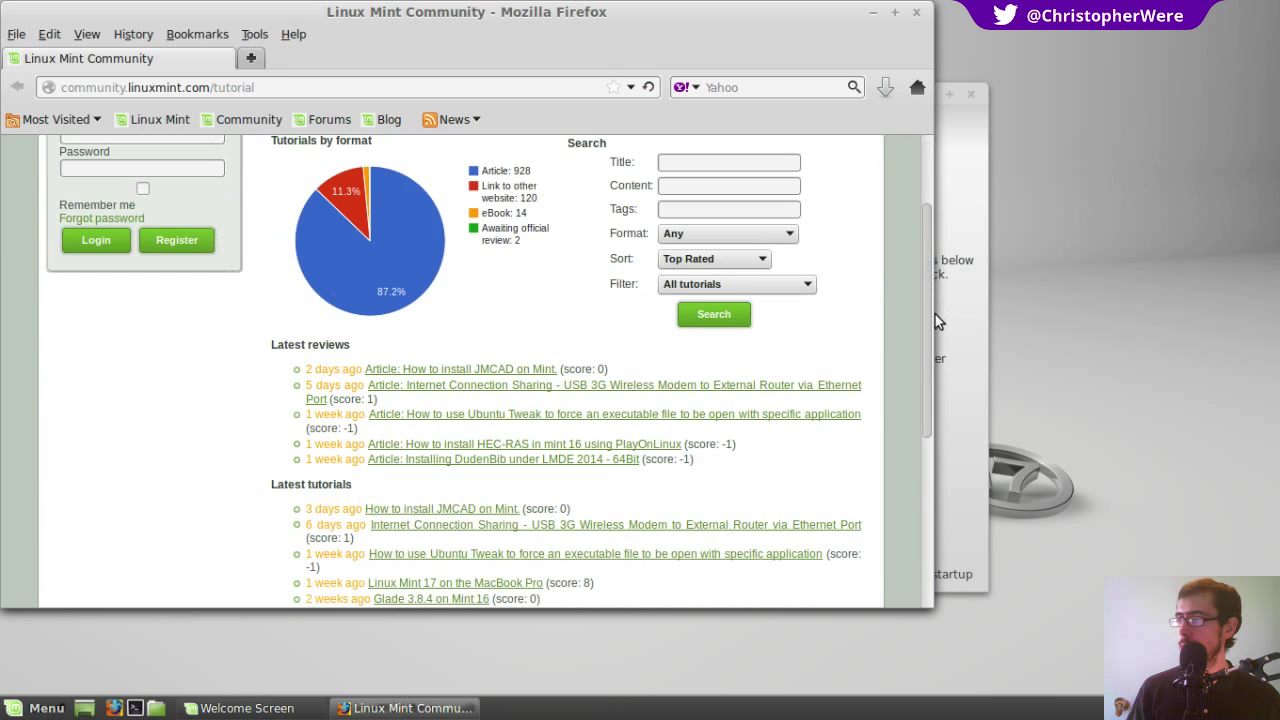
{"action": "scroll", "coordinate": [935, 266], "scroll_direction": "up", "scroll_amount": 2}
{"action": "left_click_drag", "start_coordinate": [935, 266], "coordinate": [921, 420]}
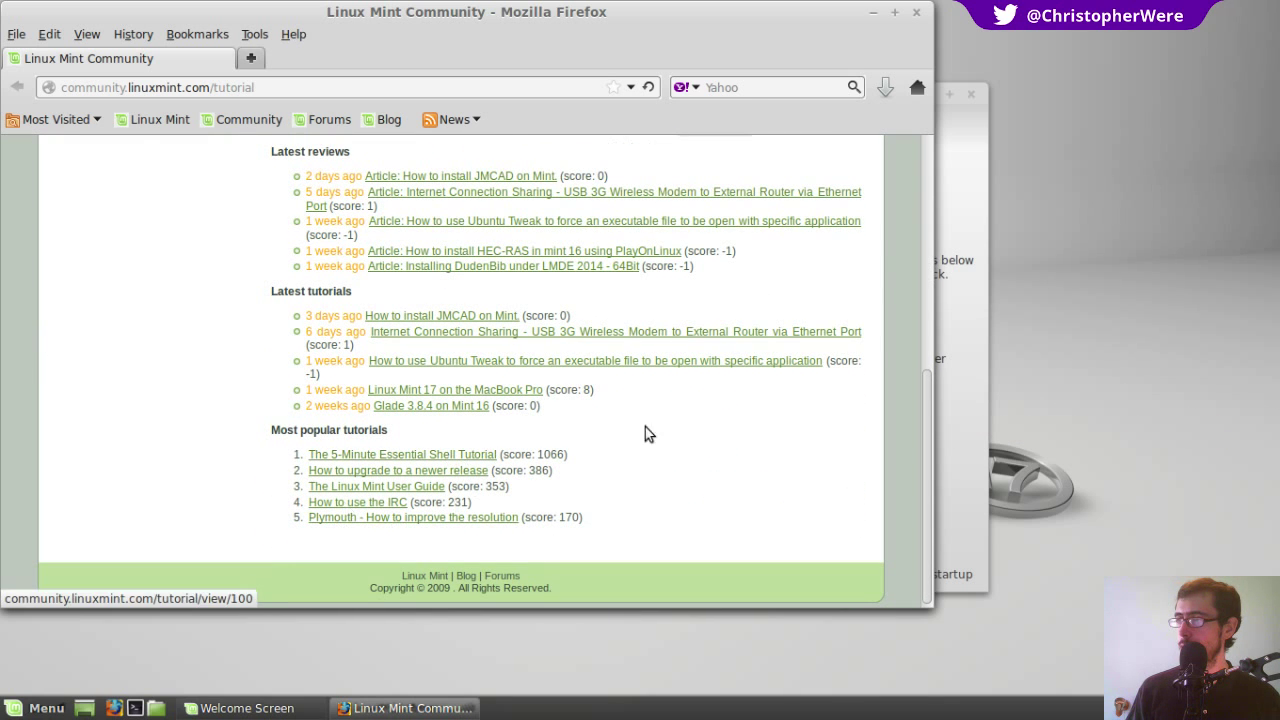
{"action": "left_click", "coordinate": [918, 14]}
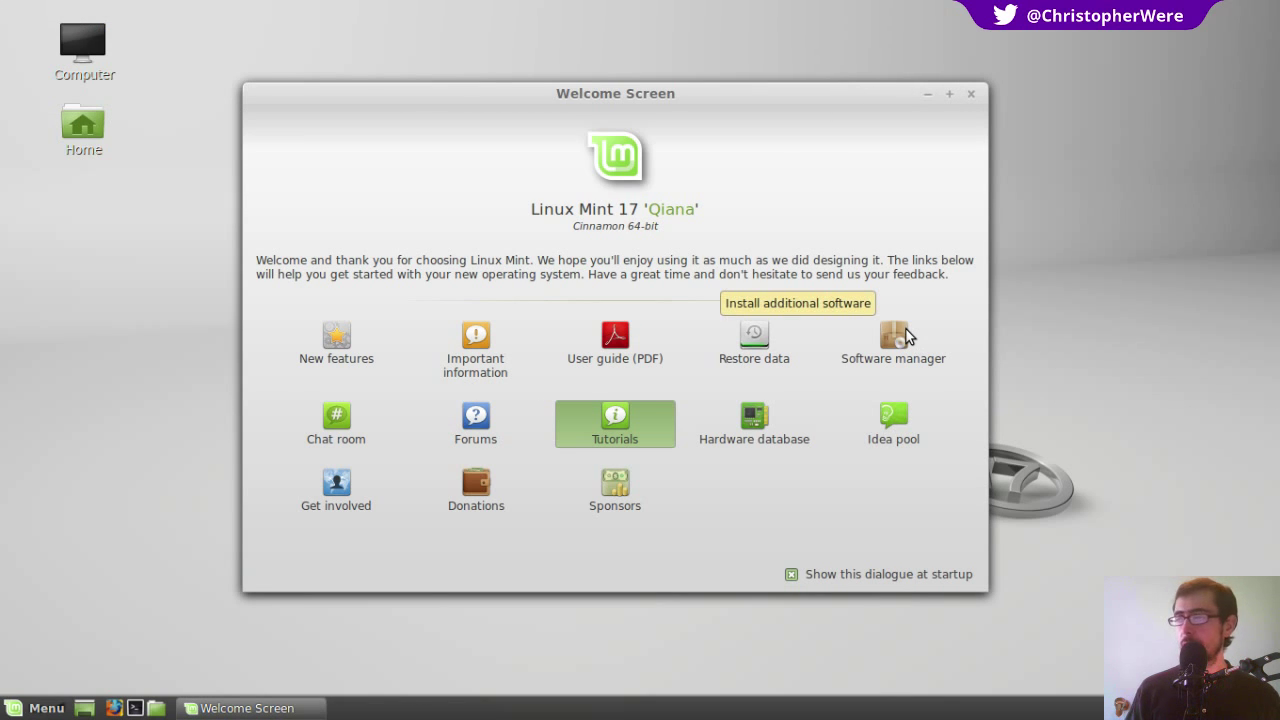
- Close the Welcome Screen and launch GIMP from the Graphics applications
{"action": "left_click", "coordinate": [971, 94]}
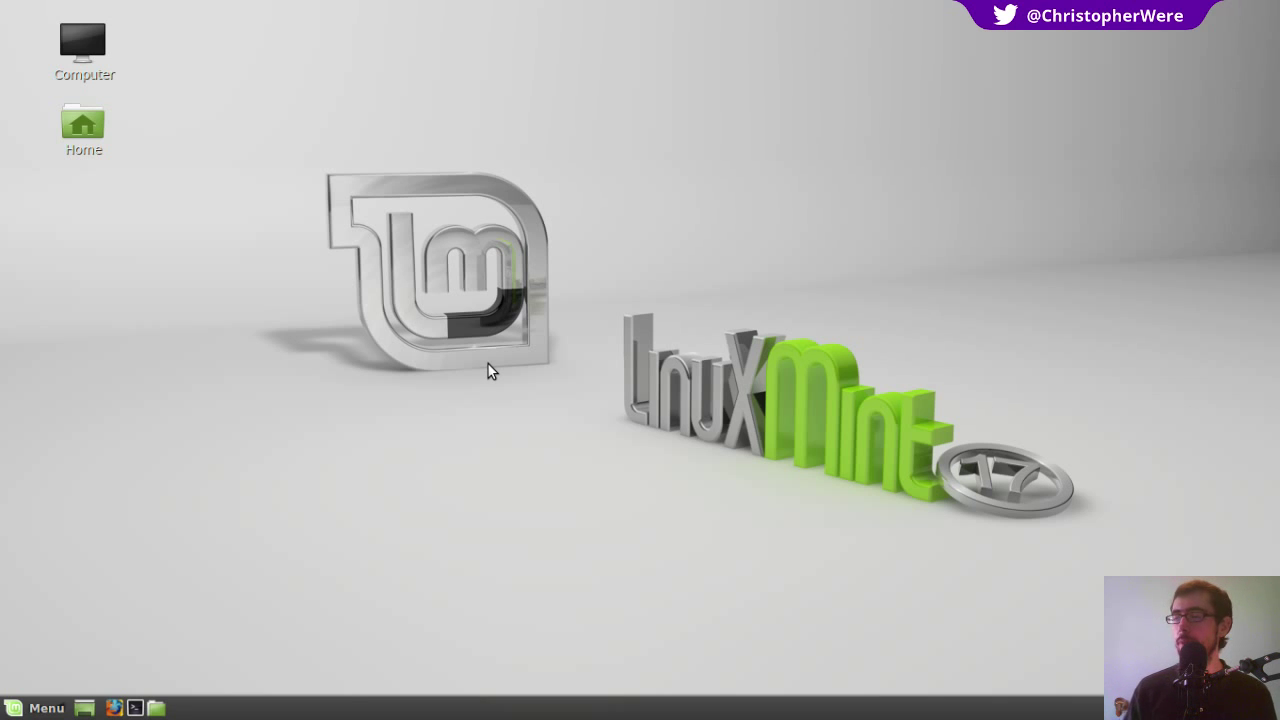
{"action": "left_click", "coordinate": [42, 710]}
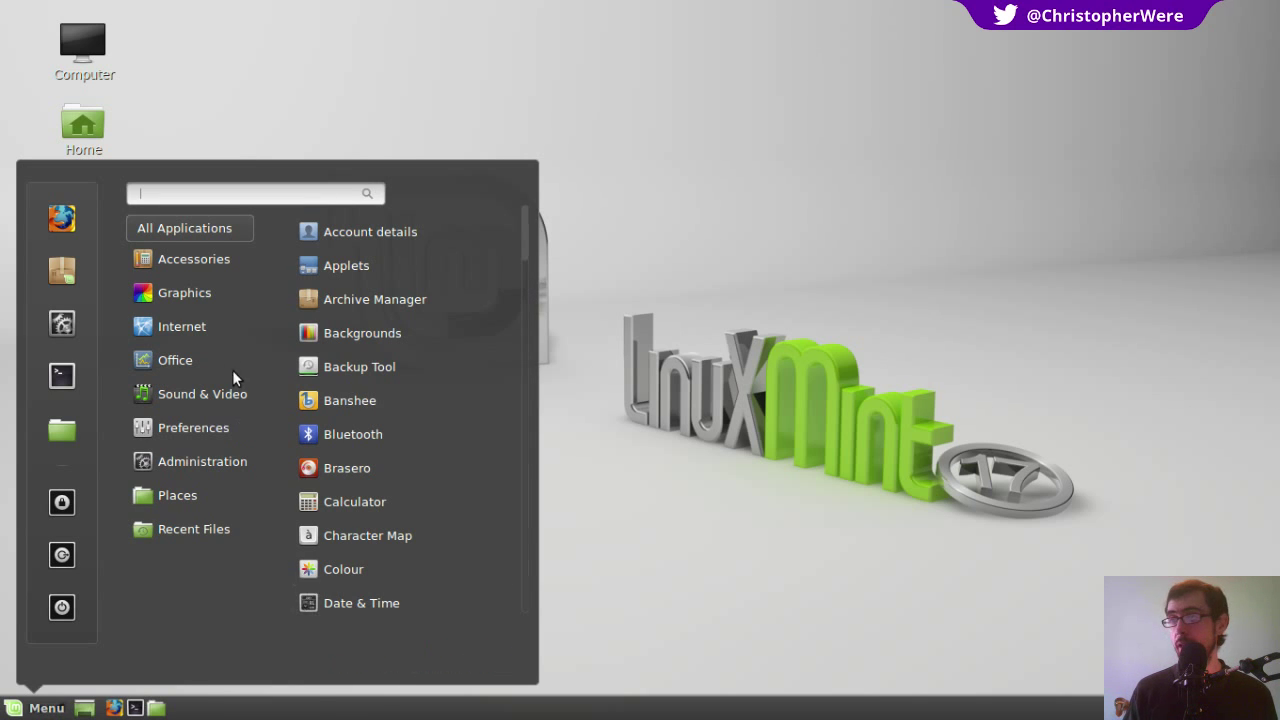
{"action": "mouse_move", "coordinate": [214, 326]}
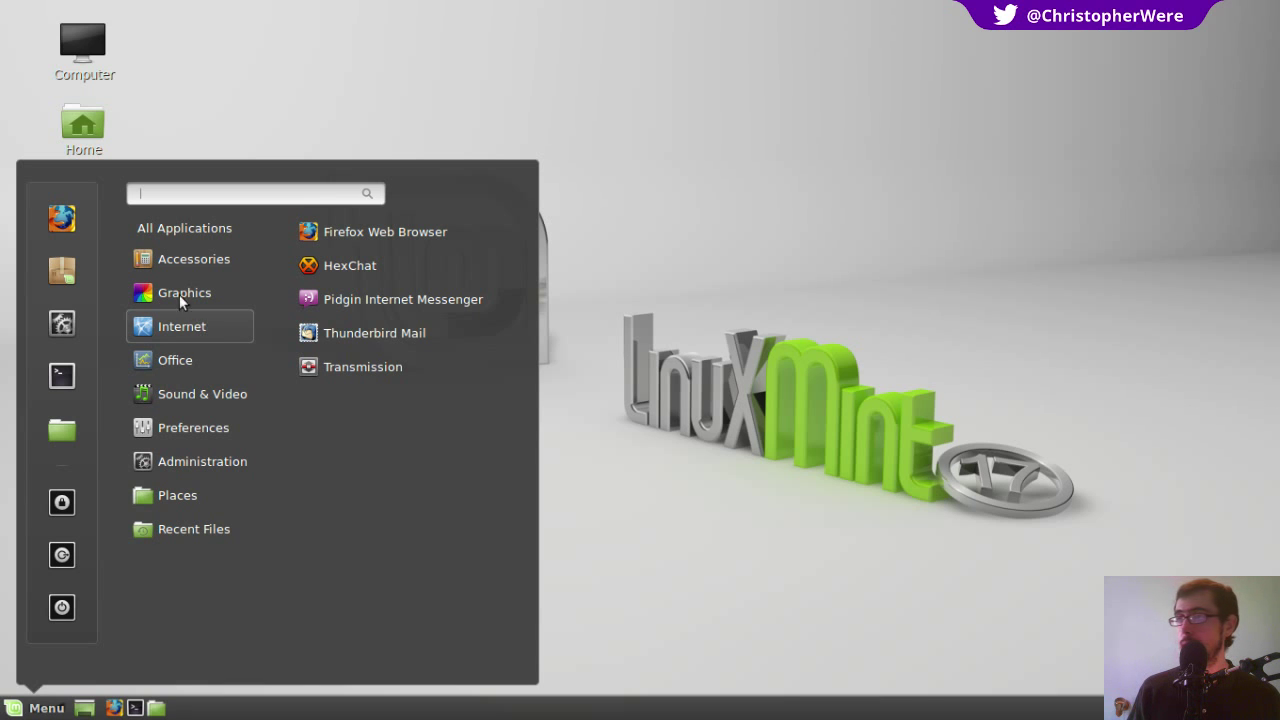
{"action": "mouse_move", "coordinate": [180, 259]}
{"action": "mouse_move", "coordinate": [199, 292]}
{"action": "left_click", "coordinate": [367, 231]}
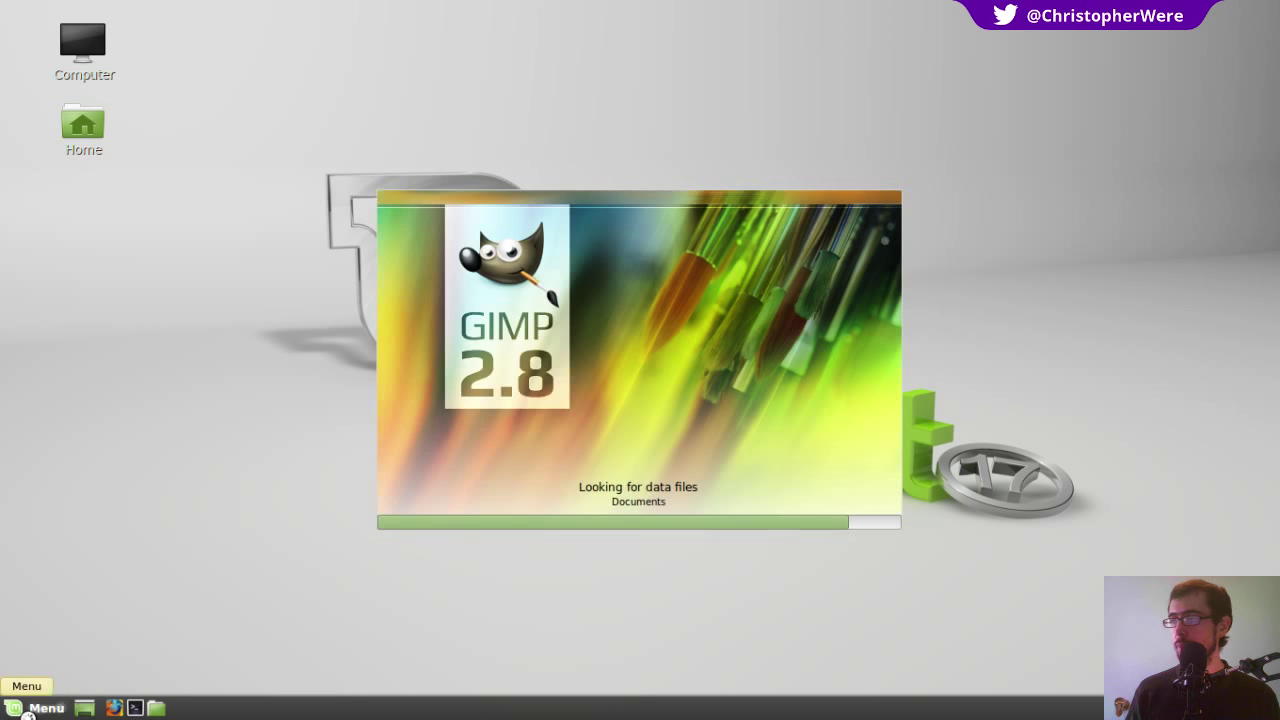
- Look over the installed Office and Sound & Video applications while GIMP loads, and dismiss the application list
{"action": "left_click", "coordinate": [45, 707]}
{"action": "mouse_move", "coordinate": [177, 363]}
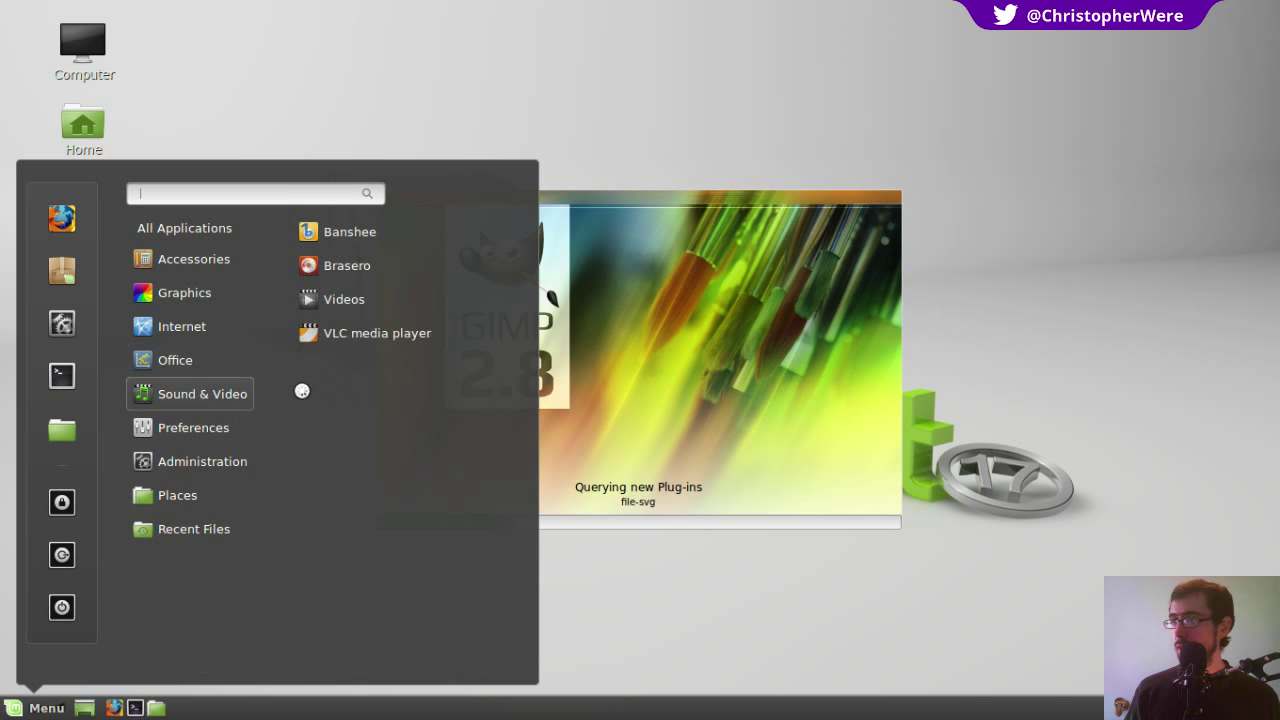
{"action": "left_click", "coordinate": [1166, 287]}
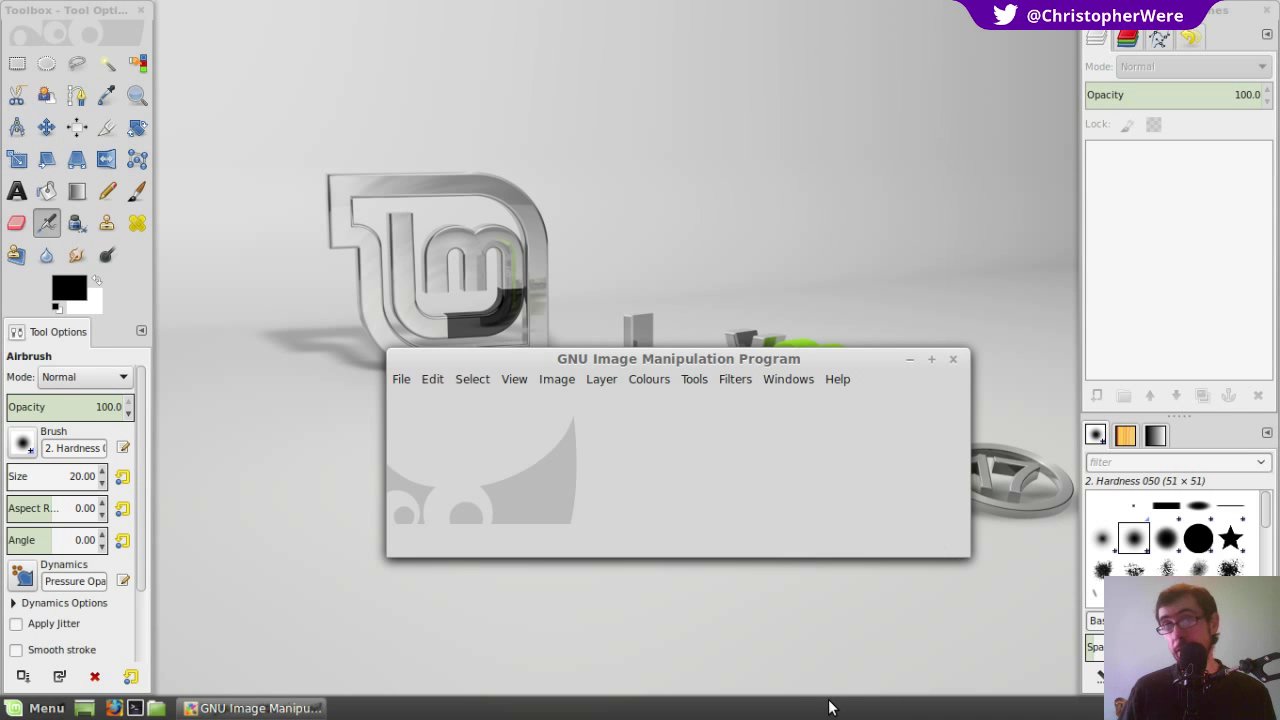
- Enlarge the main GIMP window and tile it to the upper-left quarter of the desktop
{"action": "left_click_drag", "start_coordinate": [771, 361], "coordinate": [548, 21]}
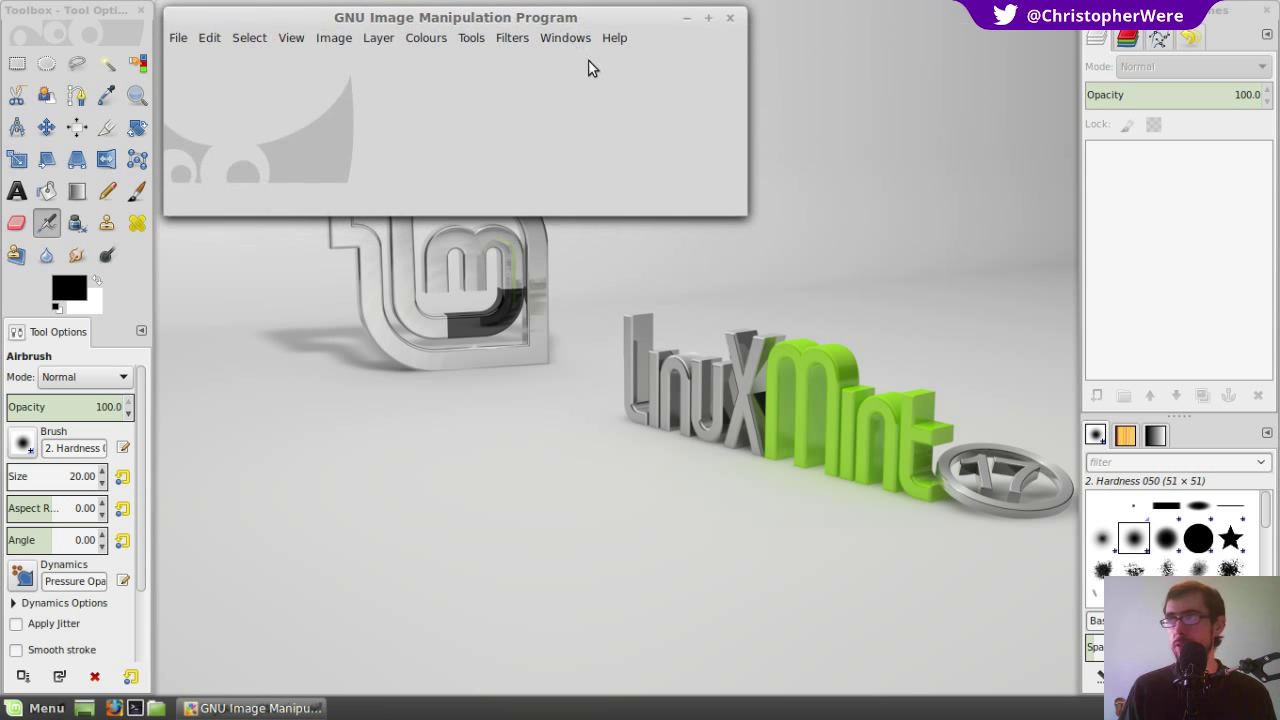
{"action": "left_click_drag", "start_coordinate": [740, 207], "coordinate": [930, 490]}
{"action": "left_click_drag", "start_coordinate": [766, 17], "coordinate": [729, 10]}
{"action": "left_click_drag", "start_coordinate": [858, 26], "coordinate": [37, 13]}
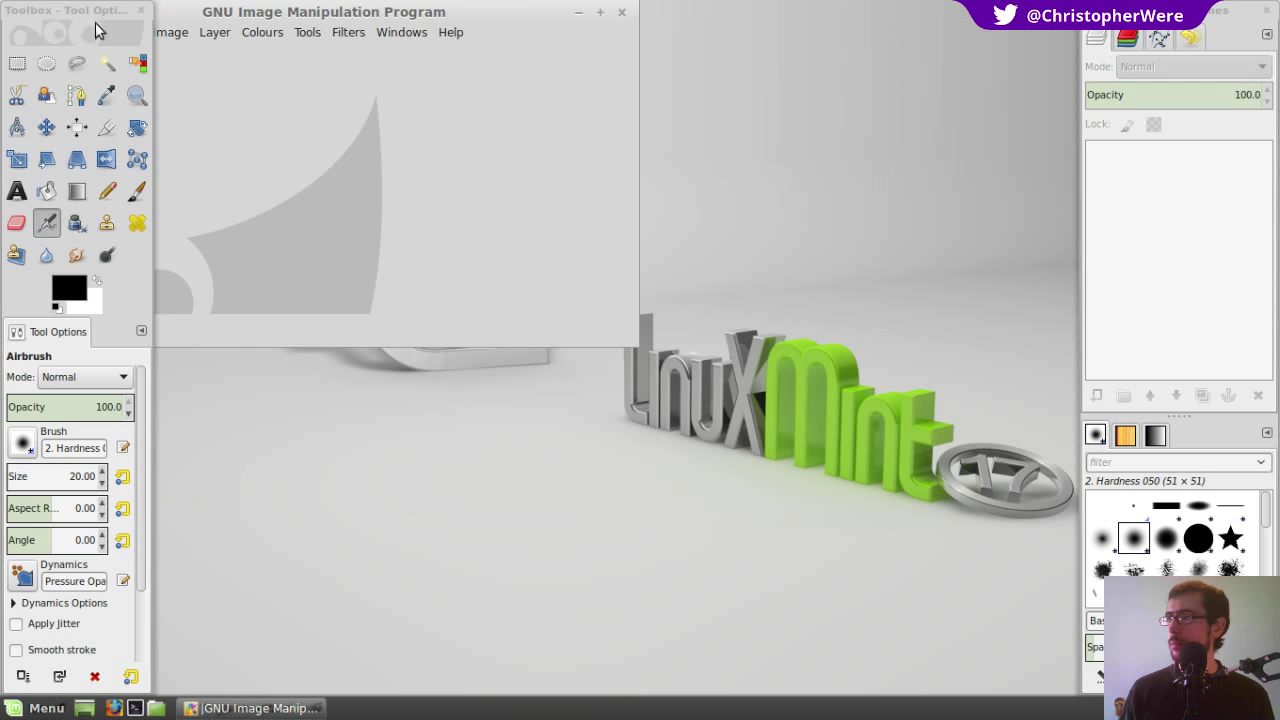
- Try tiling the main GIMP window to the lower half and the left half of the desktop, and close GIMP
{"action": "left_click_drag", "start_coordinate": [222, 6], "coordinate": [697, 716]}
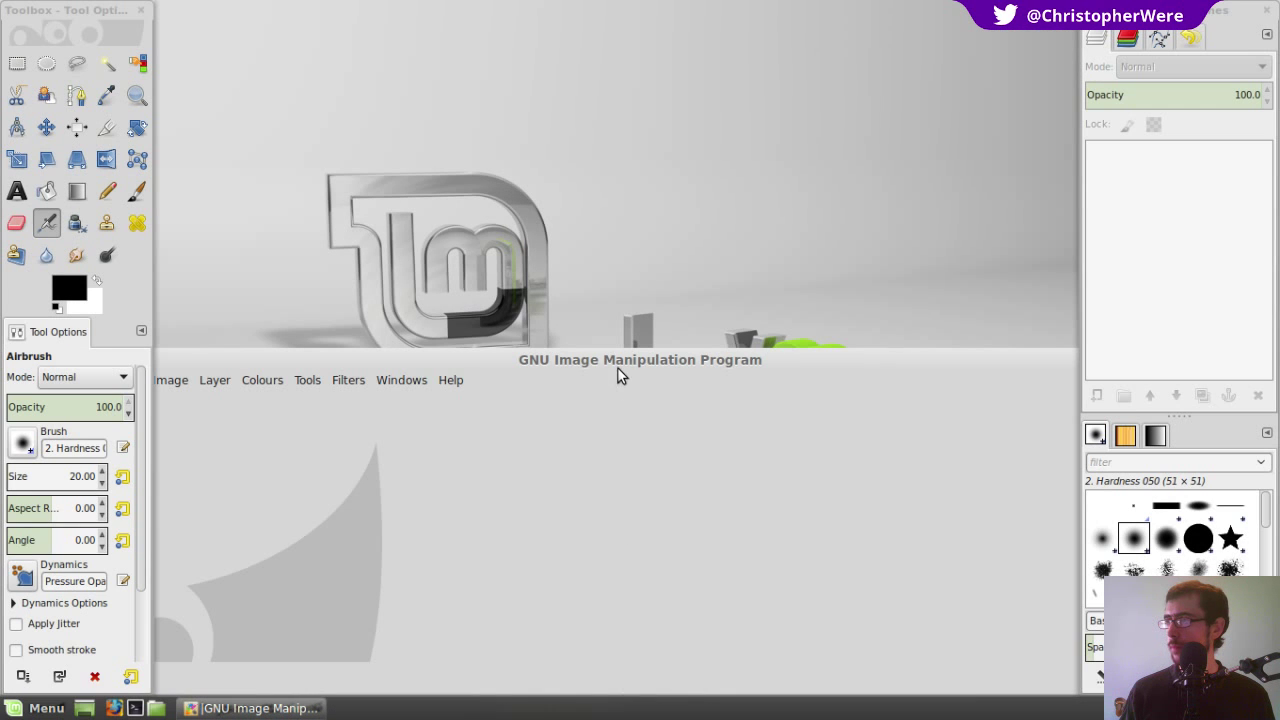
{"action": "left_click_drag", "start_coordinate": [613, 359], "coordinate": [2, 90]}
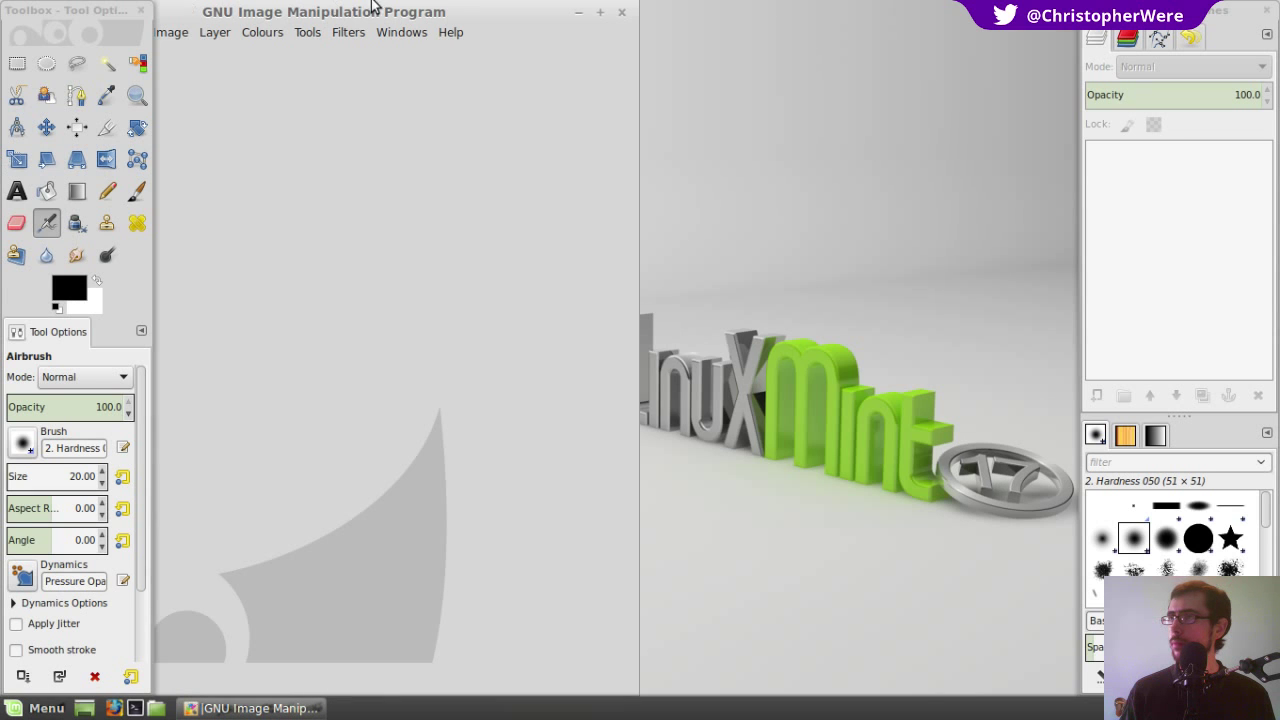
{"action": "left_click_drag", "start_coordinate": [399, 20], "coordinate": [689, 100]}
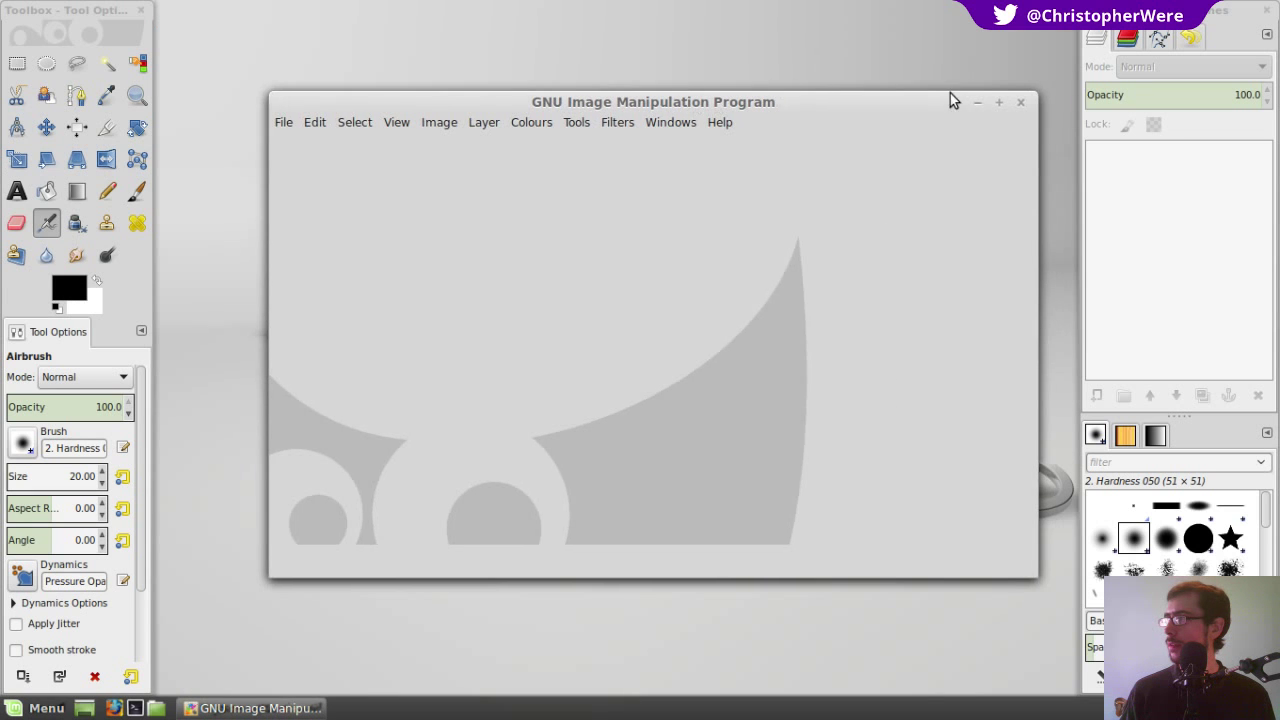
{"action": "left_click", "coordinate": [1021, 103]}
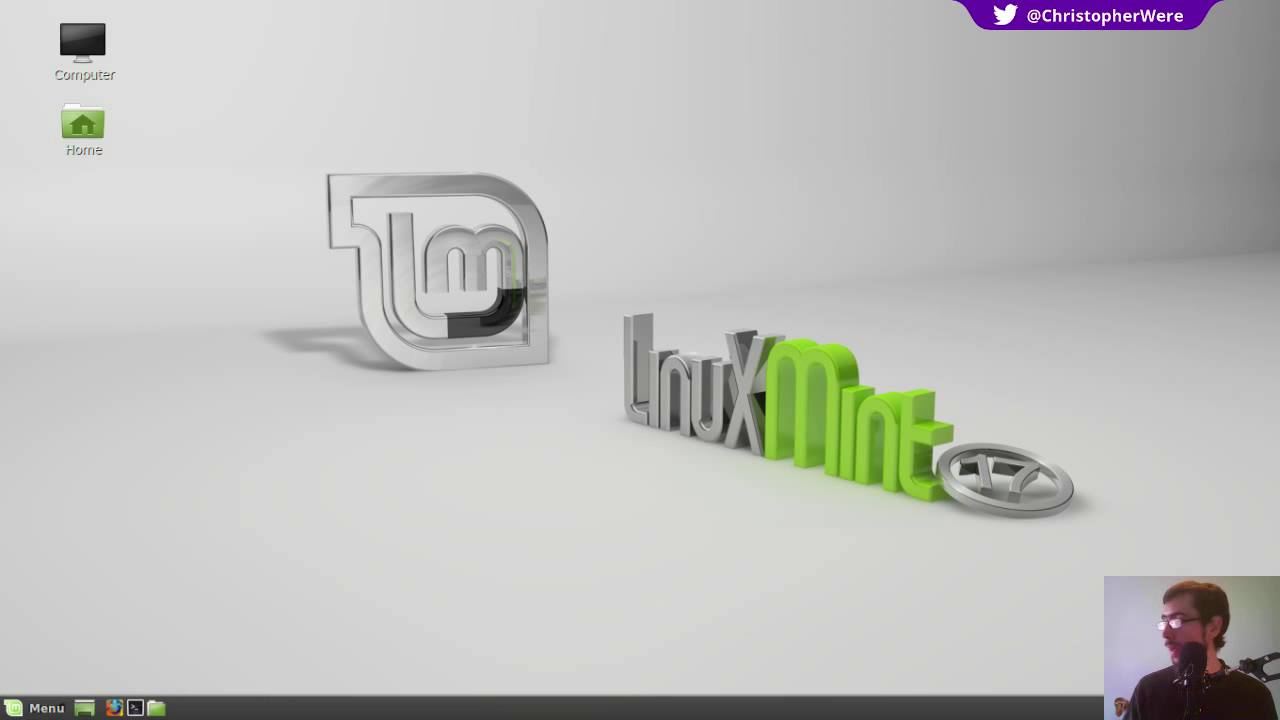
- Open Update Manager and enlarge and reposition its window so that all the update columns fit
{"action": "left_click", "coordinate": [1130, 708]}
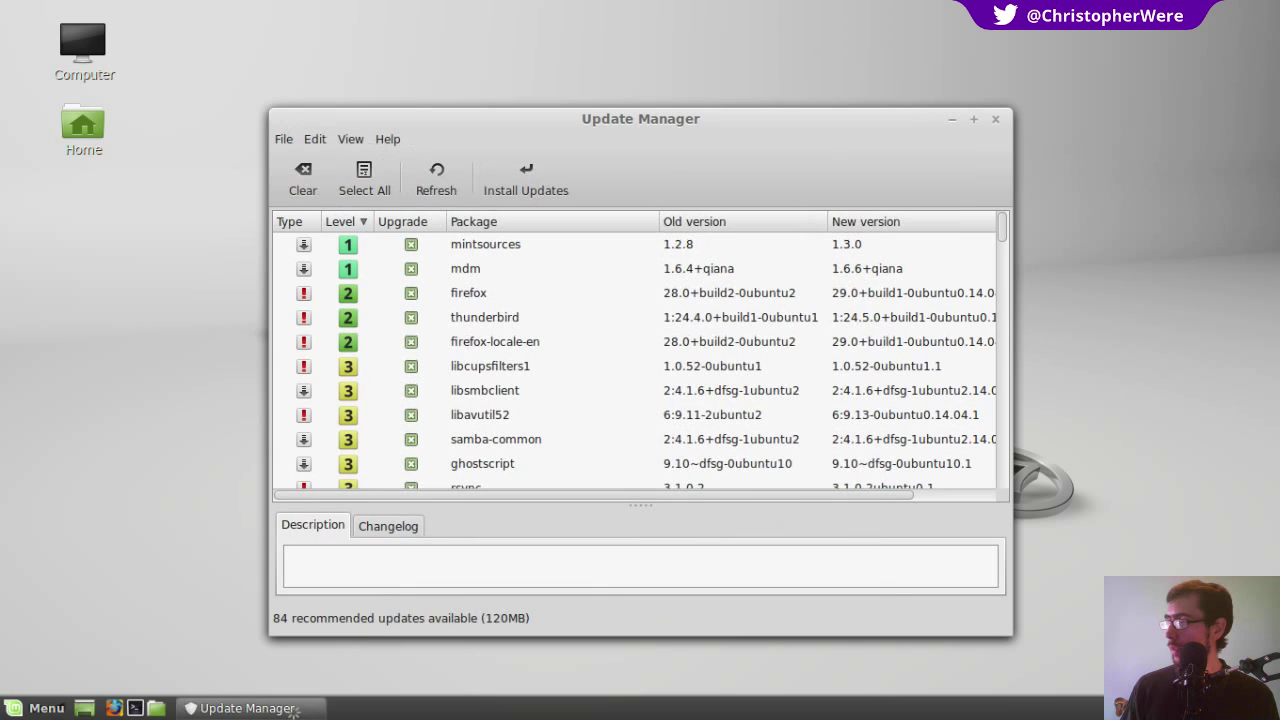
{"action": "left_click_drag", "start_coordinate": [677, 135], "coordinate": [521, 57]}
{"action": "left_click_drag", "start_coordinate": [983, 627], "coordinate": [1090, 648]}
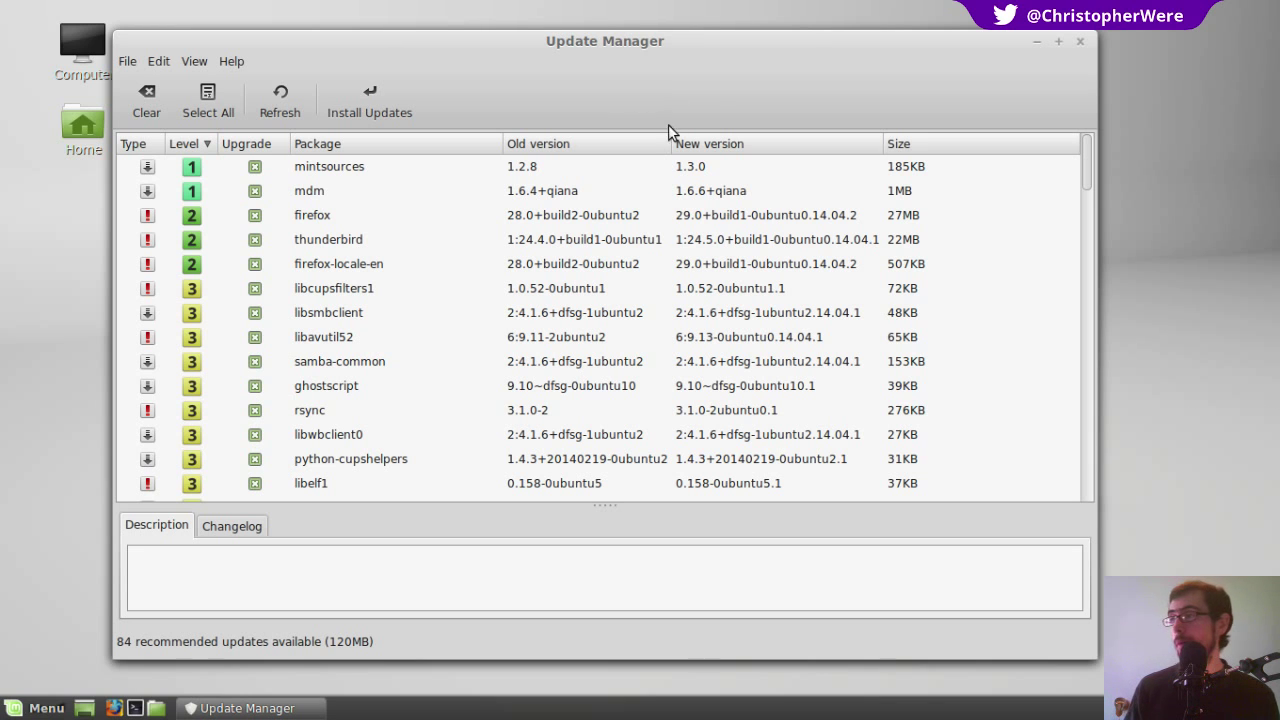
{"action": "left_click_drag", "start_coordinate": [942, 44], "coordinate": [963, 35]}
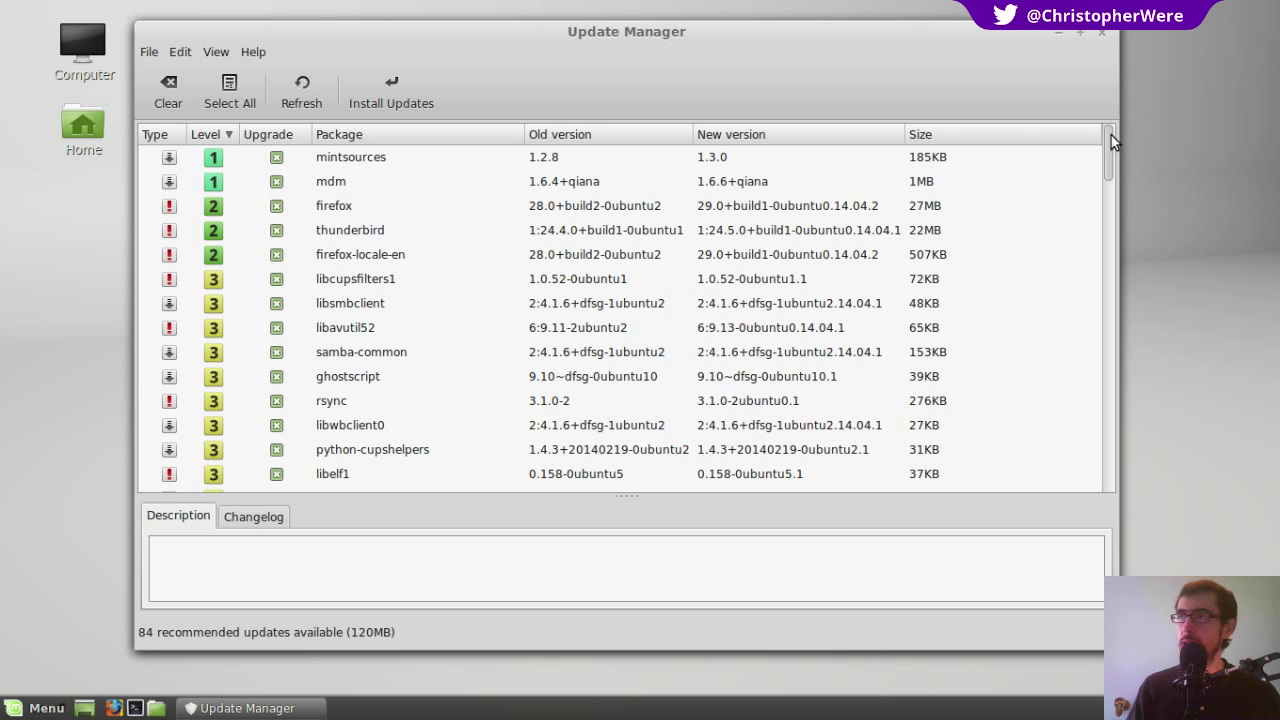
- Look through the list of available package updates from the first entries downward and return to its start
{"action": "left_click_drag", "start_coordinate": [1110, 154], "coordinate": [1108, 321]}
{"action": "left_click_drag", "start_coordinate": [1107, 368], "coordinate": [1105, 130]}
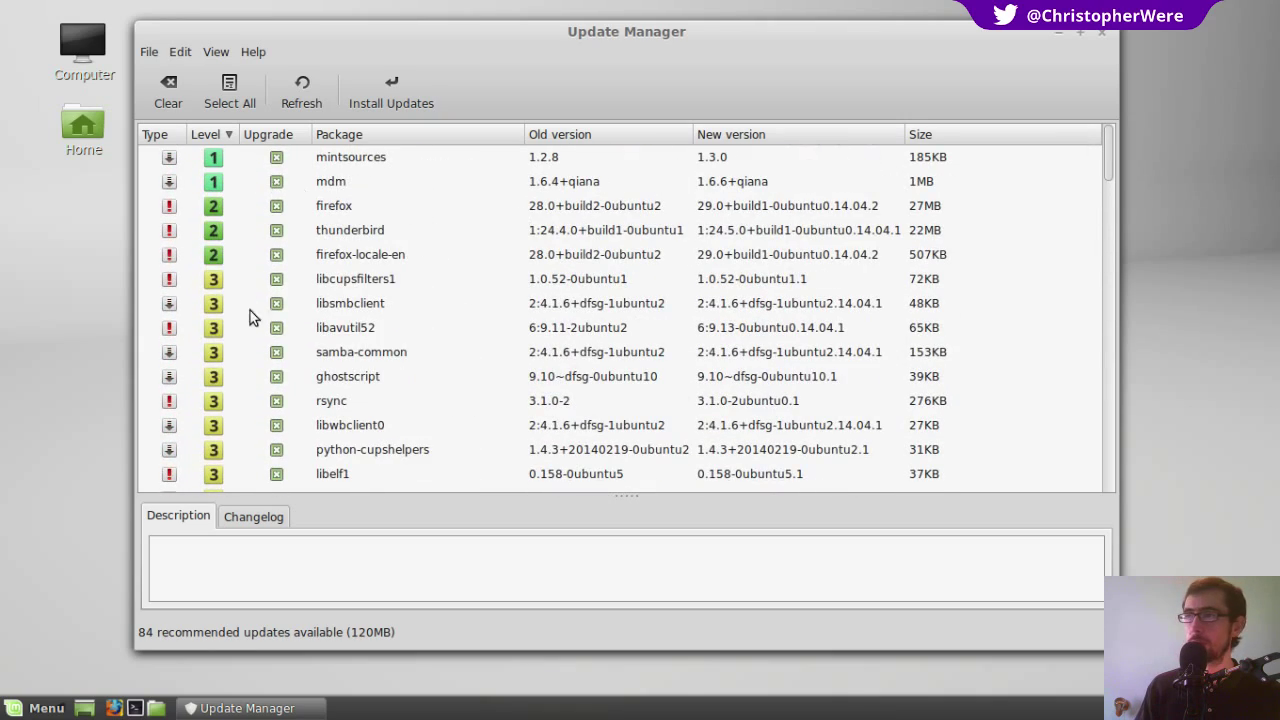
{"action": "mouse_move", "coordinate": [1107, 148]}
{"action": "left_mouse_down"}
{"action": "mouse_move", "coordinate": [1113, 301]}
{"action": "mouse_move", "coordinate": [1141, 473]}
{"action": "mouse_move", "coordinate": [1107, 250]}
{"action": "mouse_move", "coordinate": [1137, 351]}
{"action": "mouse_move", "coordinate": [1157, 531]}
{"action": "mouse_move", "coordinate": [1096, 130]}
{"action": "left_mouse_up"}
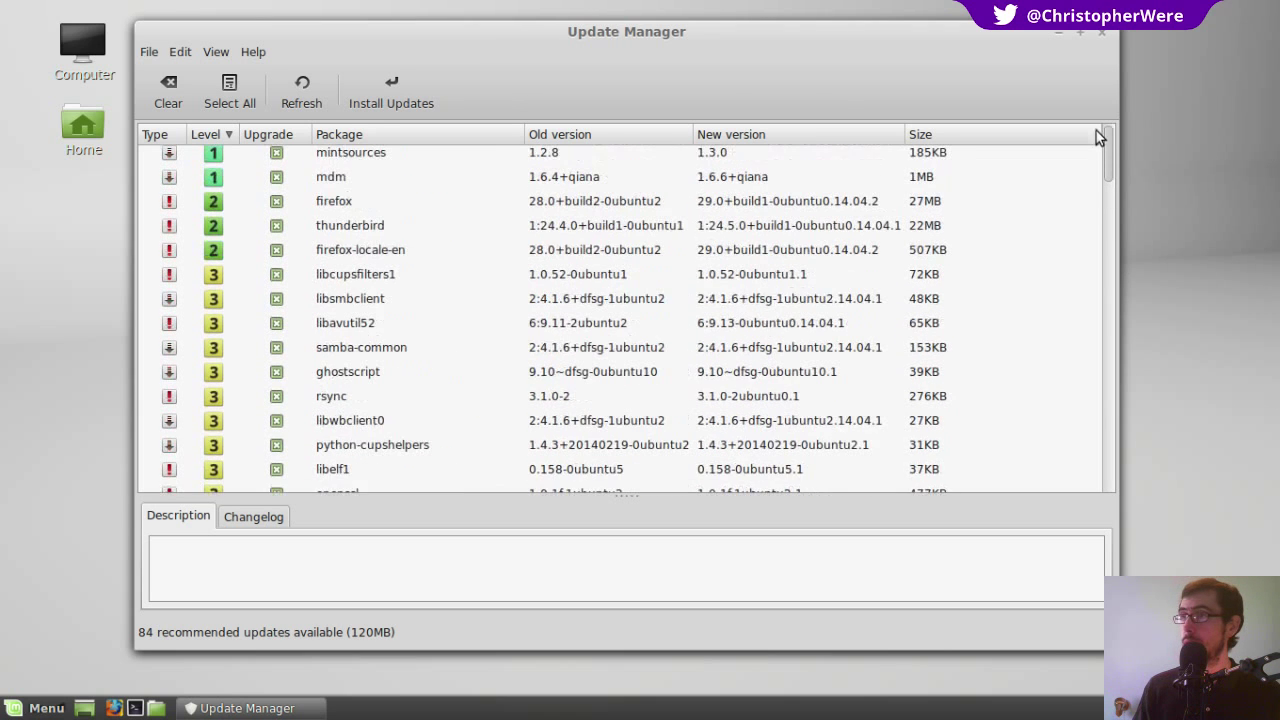
- View Update Manager's process information and log, and close it
{"action": "left_click", "coordinate": [185, 51]}
{"action": "mouse_move", "coordinate": [215, 51]}
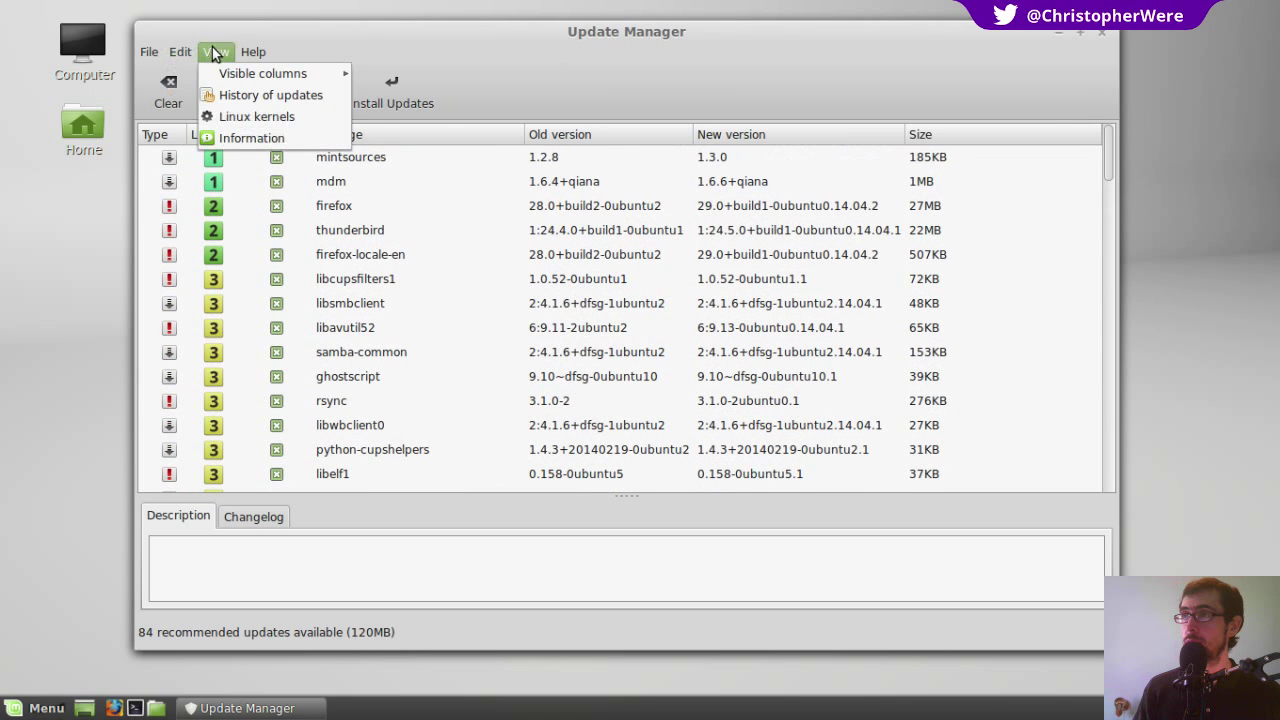
{"action": "left_click", "coordinate": [228, 140]}
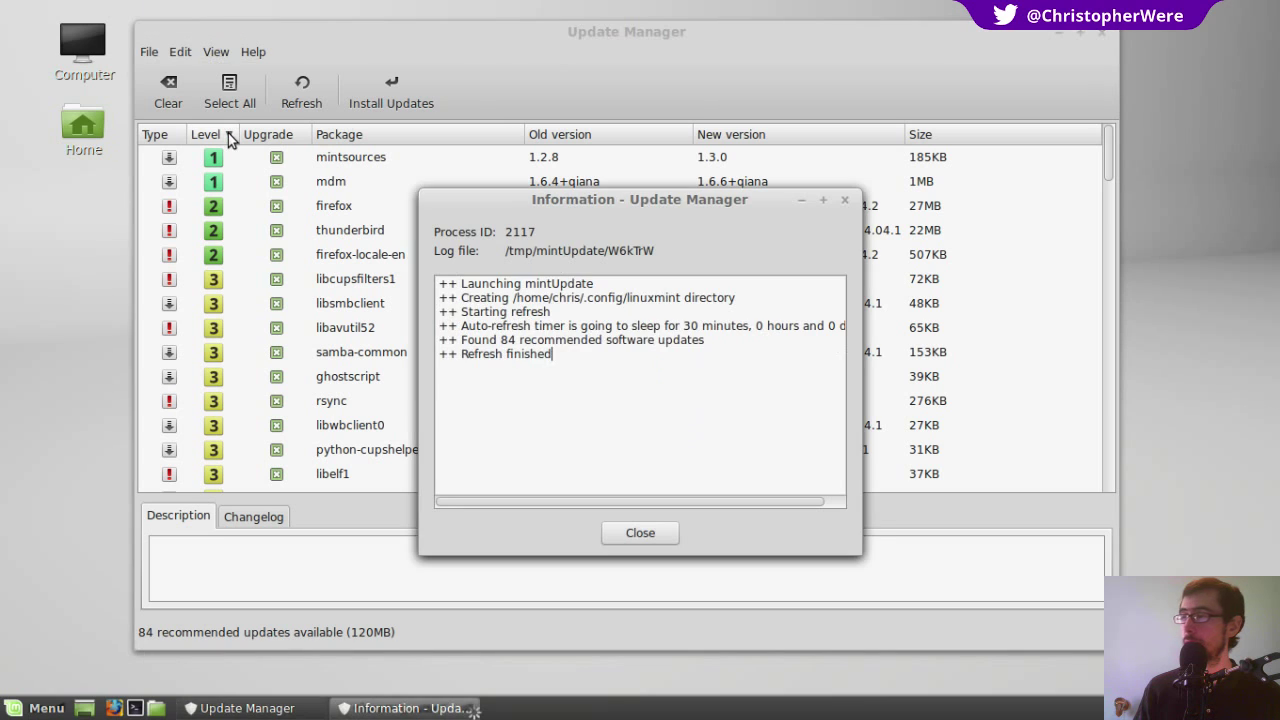
{"action": "left_click", "coordinate": [612, 525]}
- Open the Update Manager preferences and compare the package level descriptions with the levels in the update list
{"action": "left_click", "coordinate": [259, 53]}
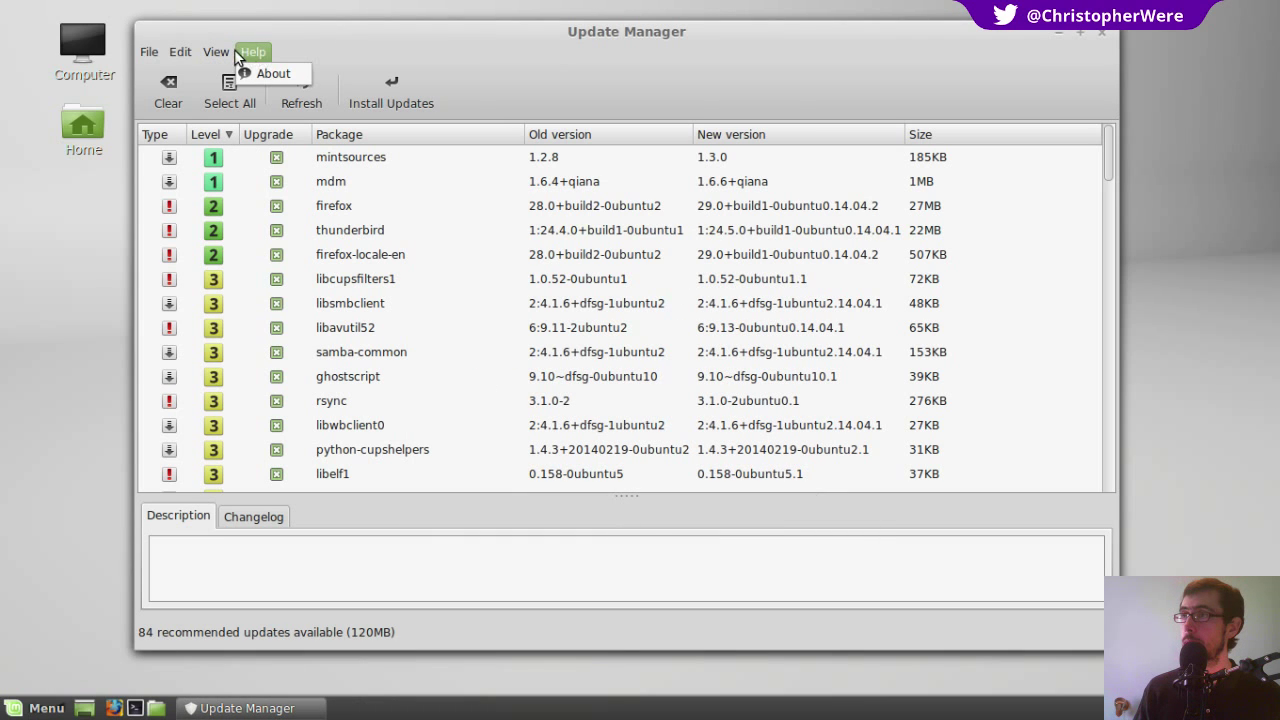
{"action": "mouse_move", "coordinate": [216, 52]}
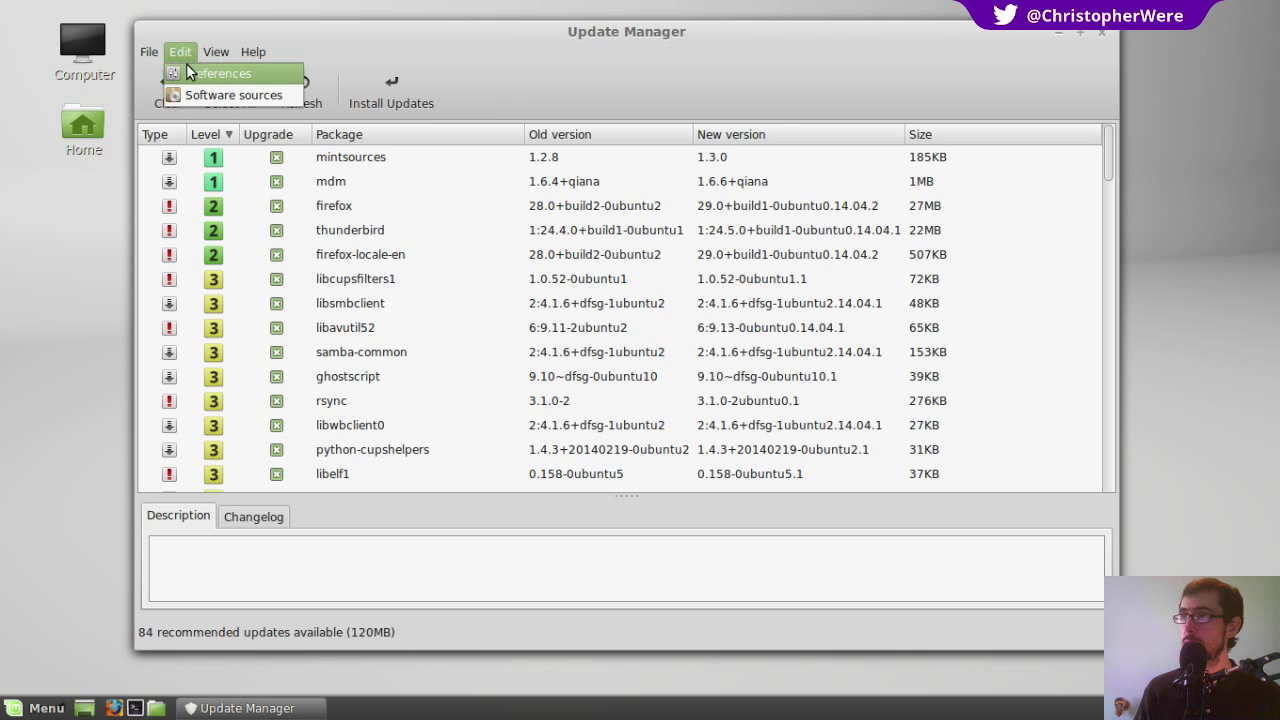
{"action": "left_click", "coordinate": [182, 72]}
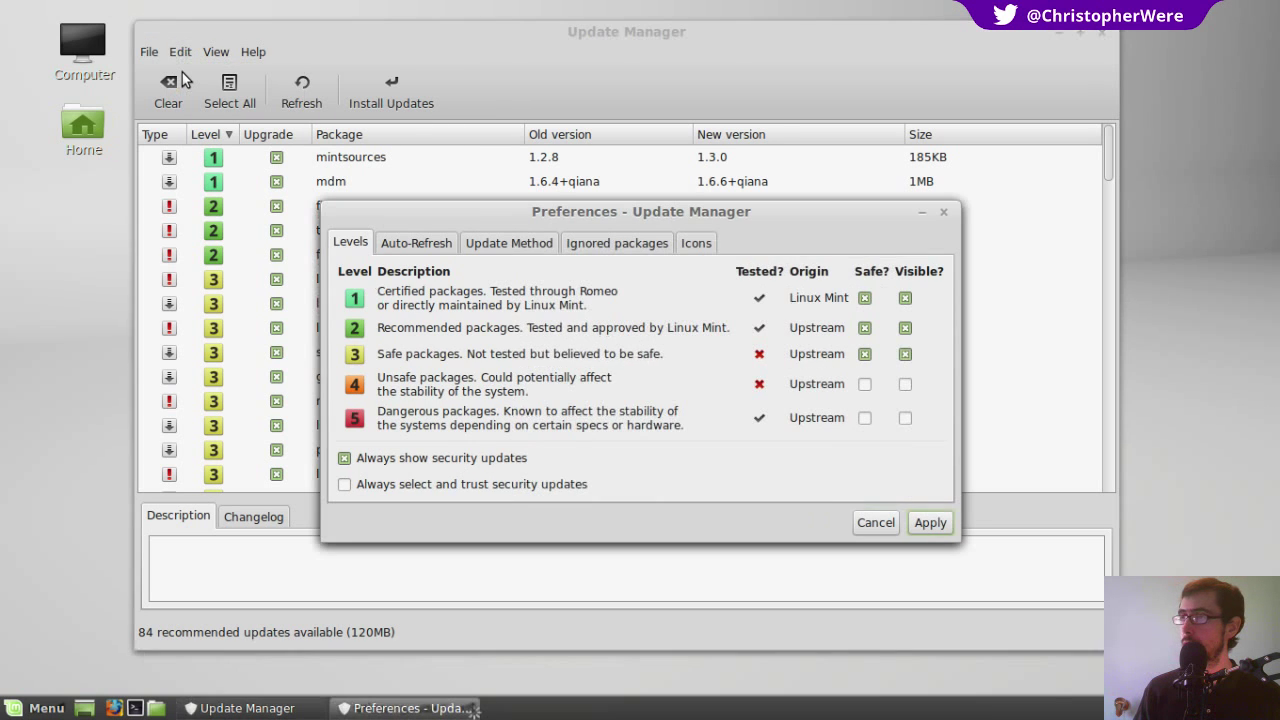
{"action": "left_click_drag", "start_coordinate": [537, 209], "coordinate": [492, 162]}
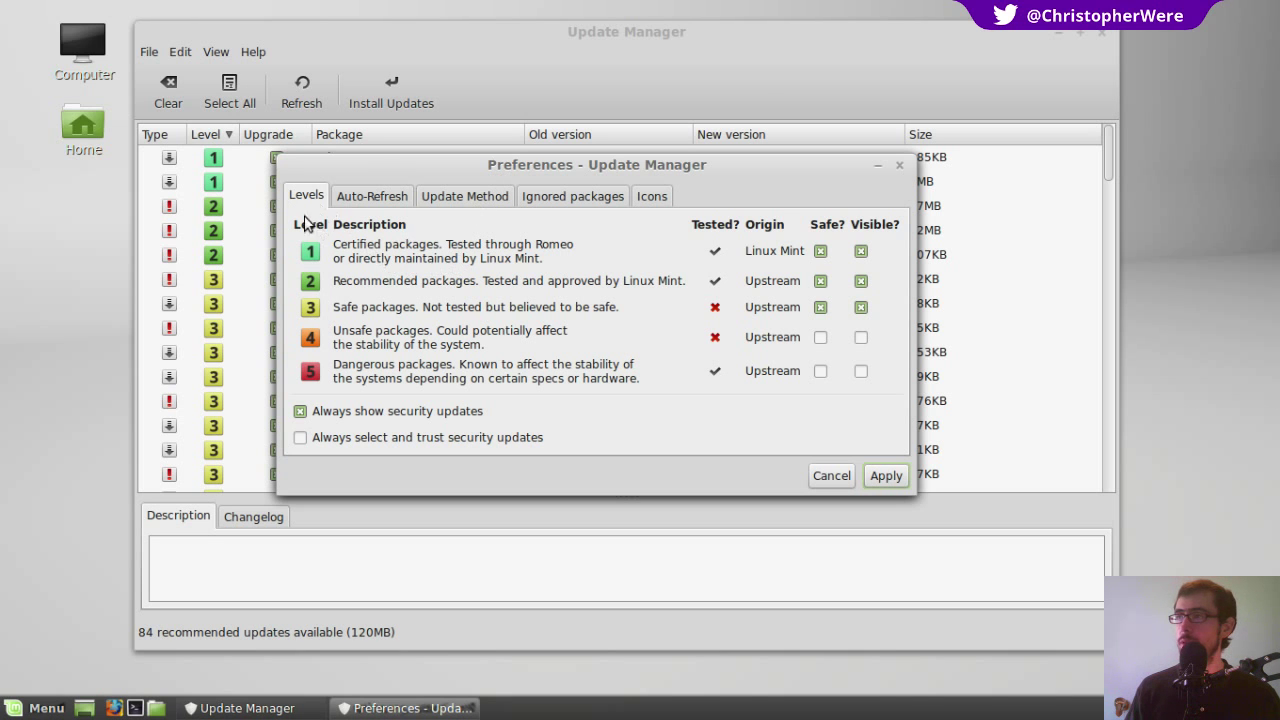
{"action": "left_click_drag", "start_coordinate": [377, 168], "coordinate": [446, 570]}
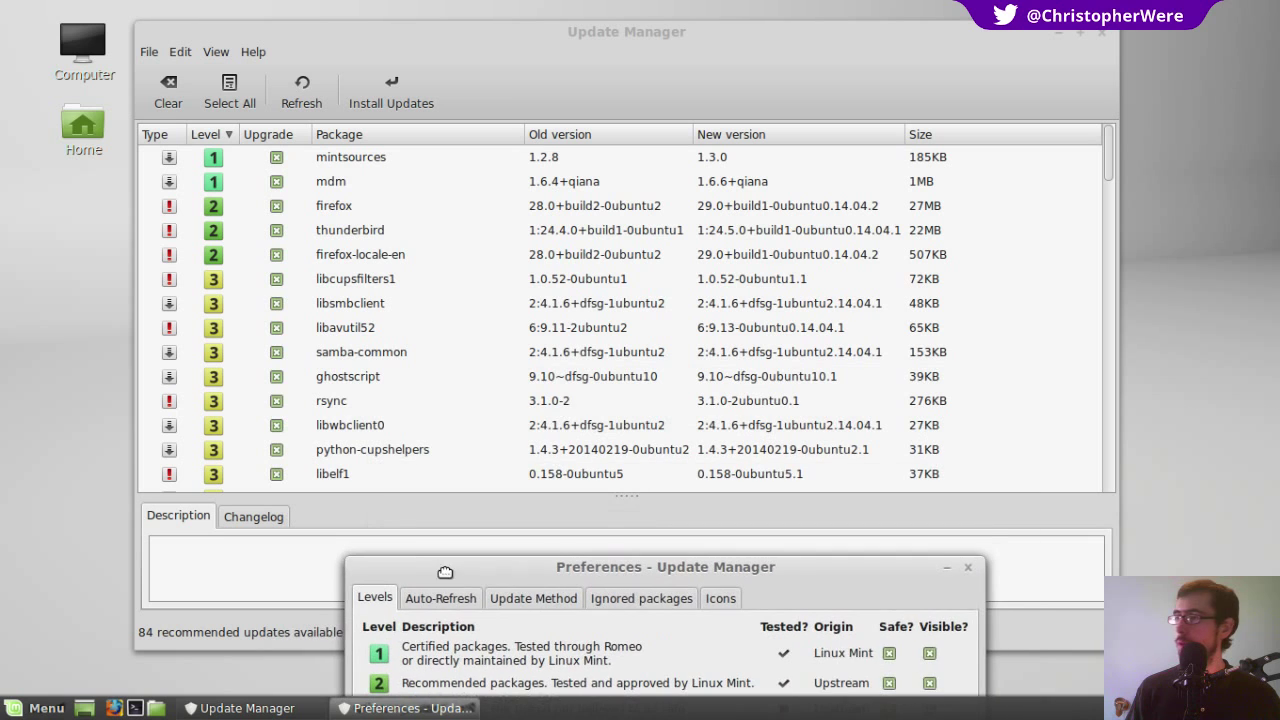
{"action": "left_click_drag", "start_coordinate": [591, 567], "coordinate": [545, 113]}
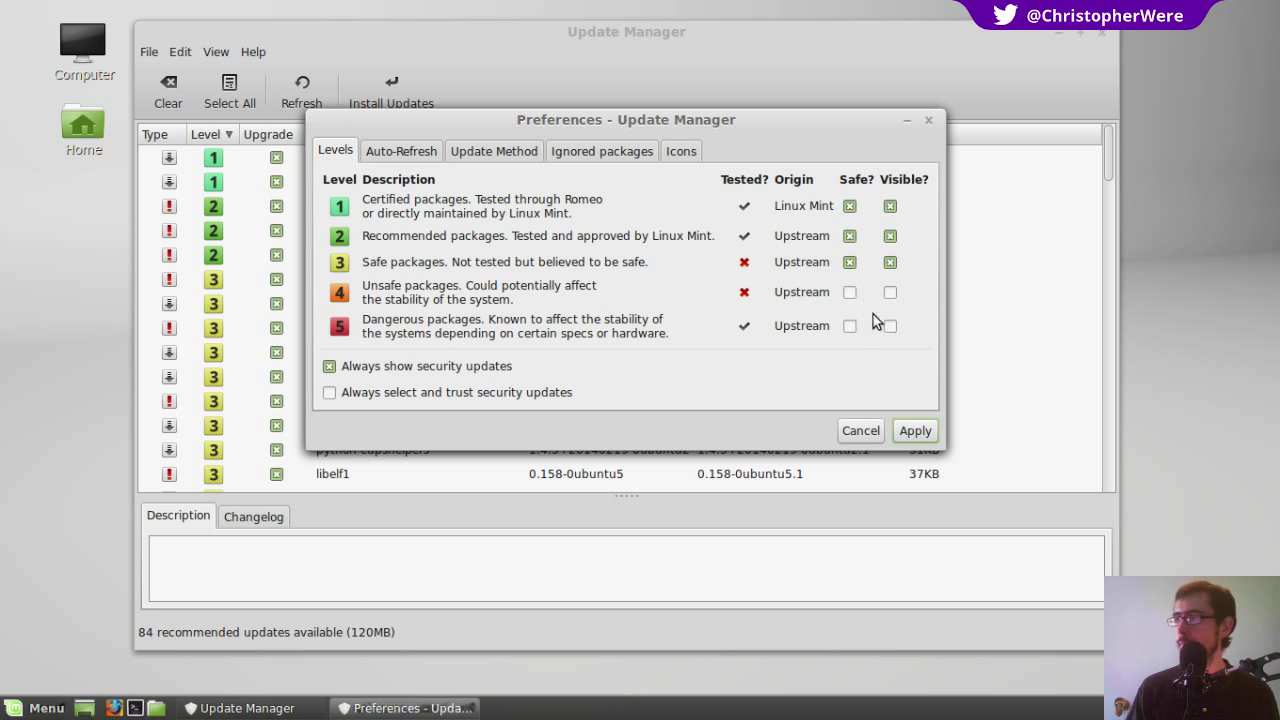
- View the Auto-Refresh and Update Method preferences, return to Levels, and leave the preferences without applying anything
{"action": "left_click", "coordinate": [425, 151]}
{"action": "left_click", "coordinate": [480, 151]}
{"action": "left_click", "coordinate": [340, 151]}
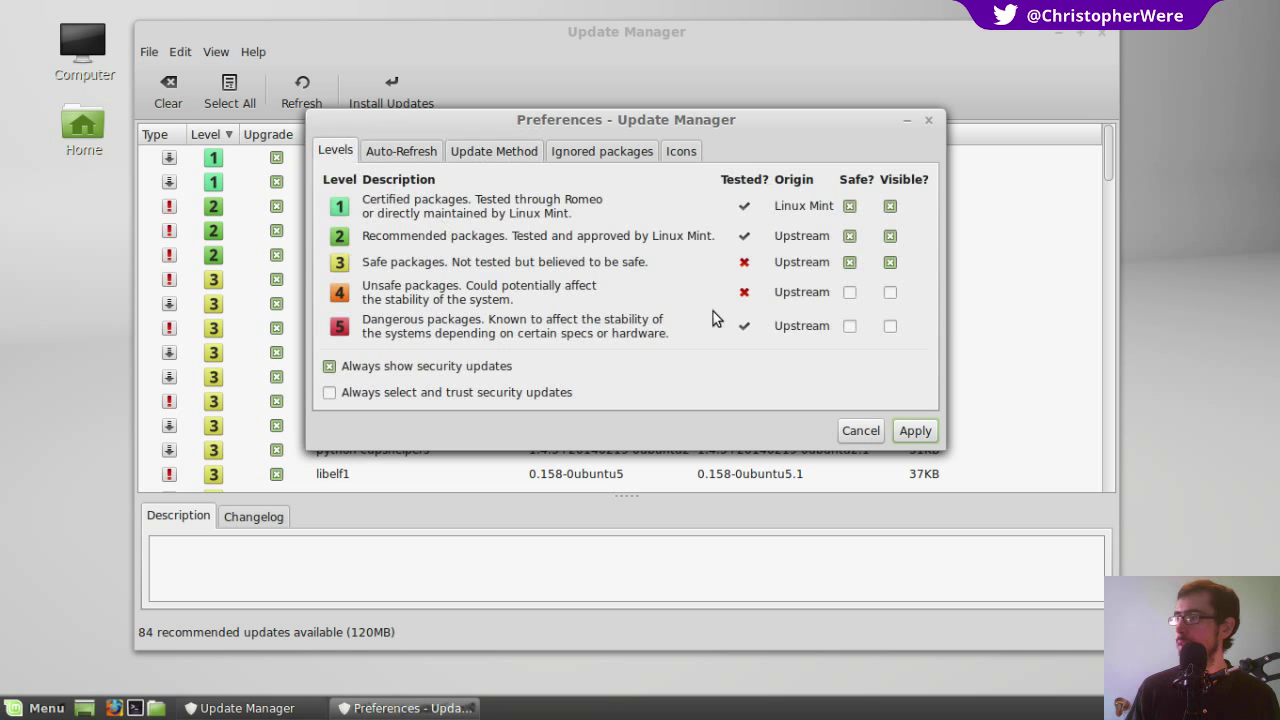
{"action": "left_click", "coordinate": [857, 431]}
- Examine the security updates and the level 5 packages at the end of the update list
{"action": "left_click_drag", "start_coordinate": [1111, 171], "coordinate": [837, 434]}
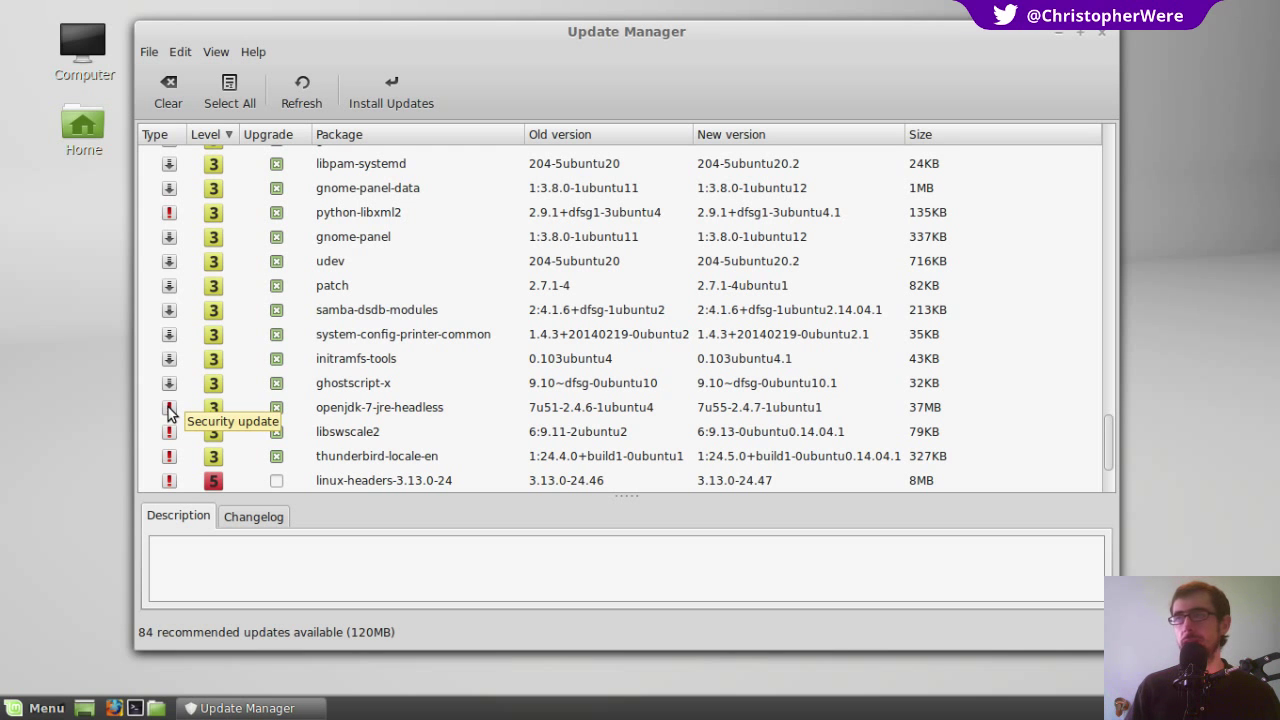
{"action": "scroll", "coordinate": [1111, 432], "scroll_direction": "down", "scroll_amount": 2}
{"action": "scroll", "coordinate": [1093, 390], "scroll_direction": "up", "scroll_amount": 15}
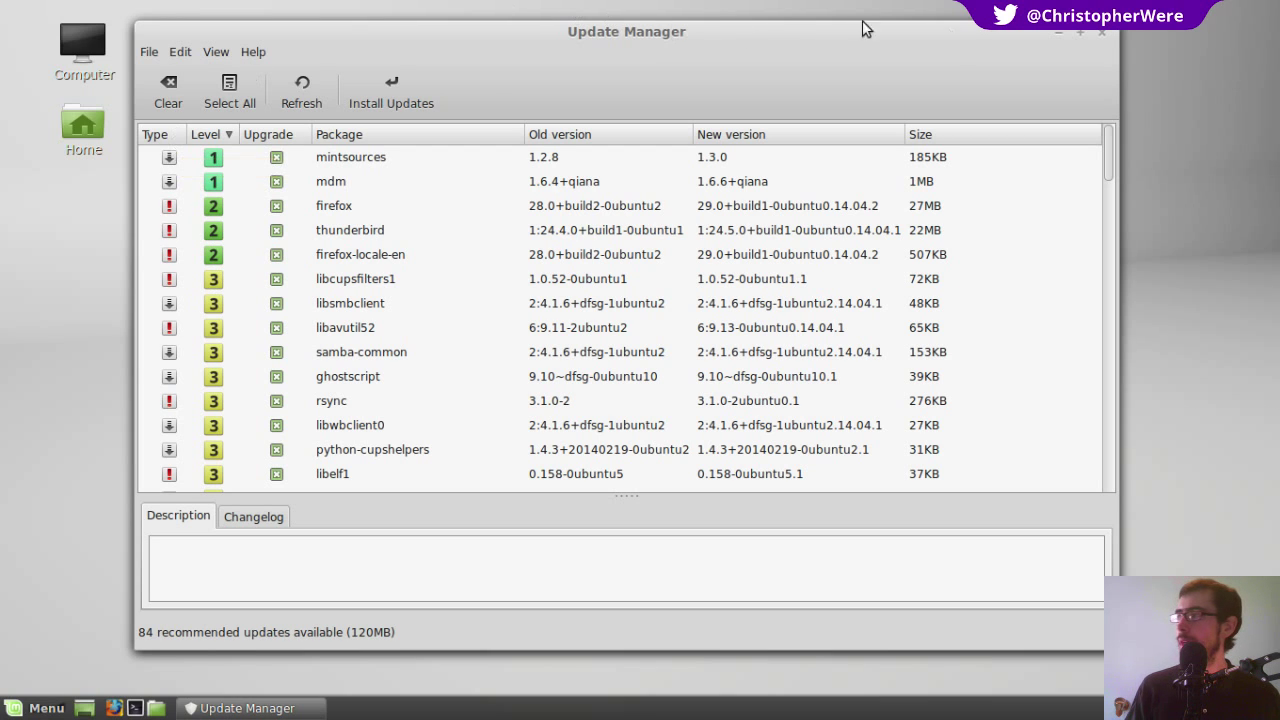
- Close Update Manager and launch Software Manager from the administration applications, authenticating with the account password
{"action": "left_click", "coordinate": [1103, 33]}
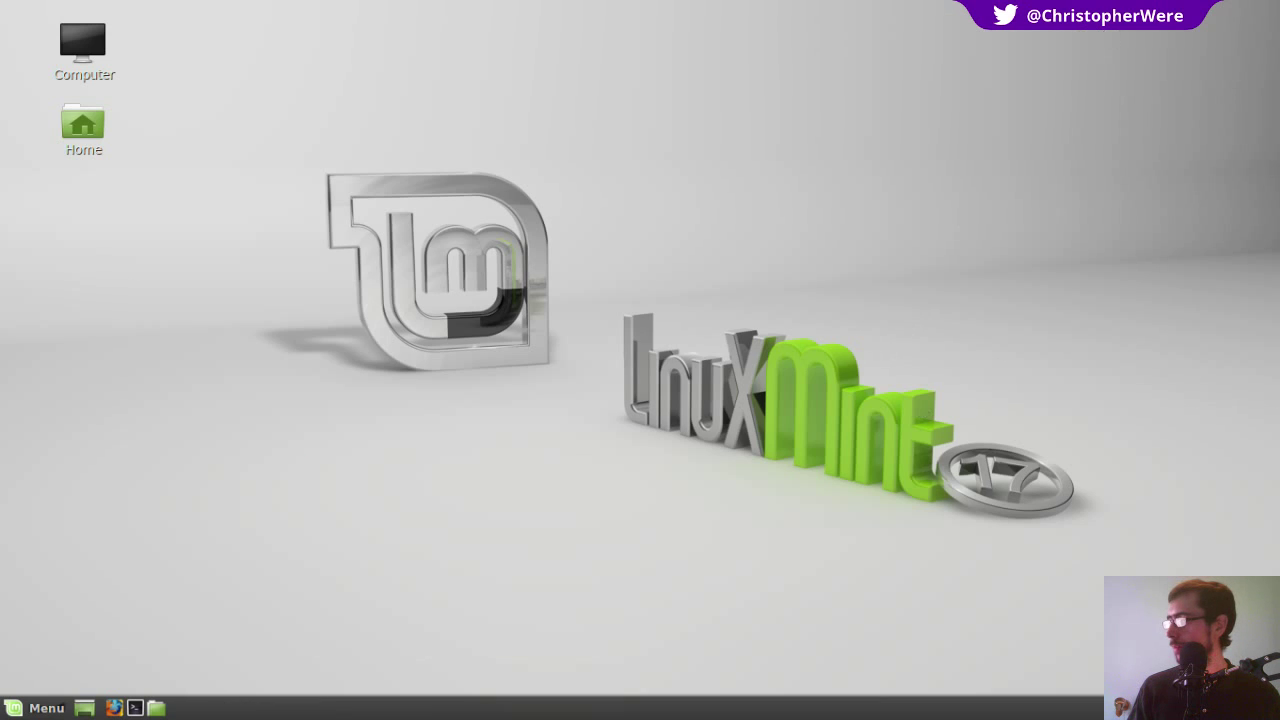
{"action": "left_click", "coordinate": [36, 708]}
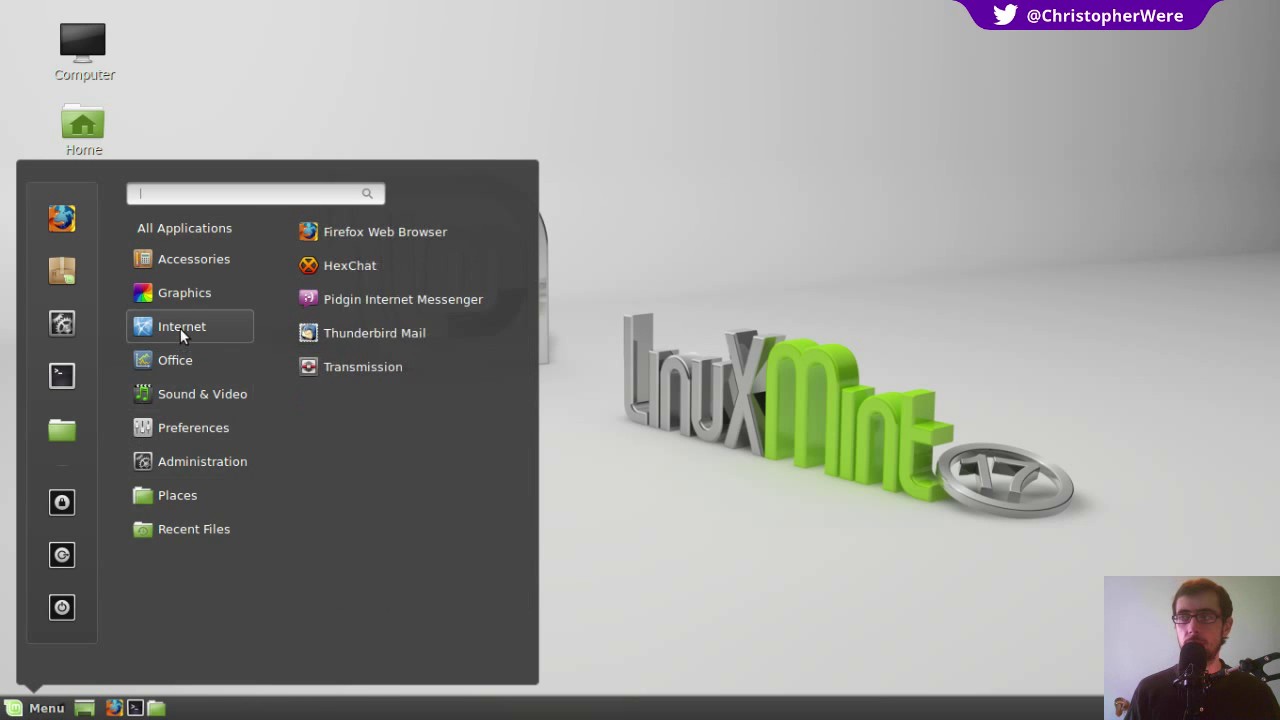
{"action": "mouse_move", "coordinate": [184, 366]}
{"action": "mouse_move", "coordinate": [188, 394]}
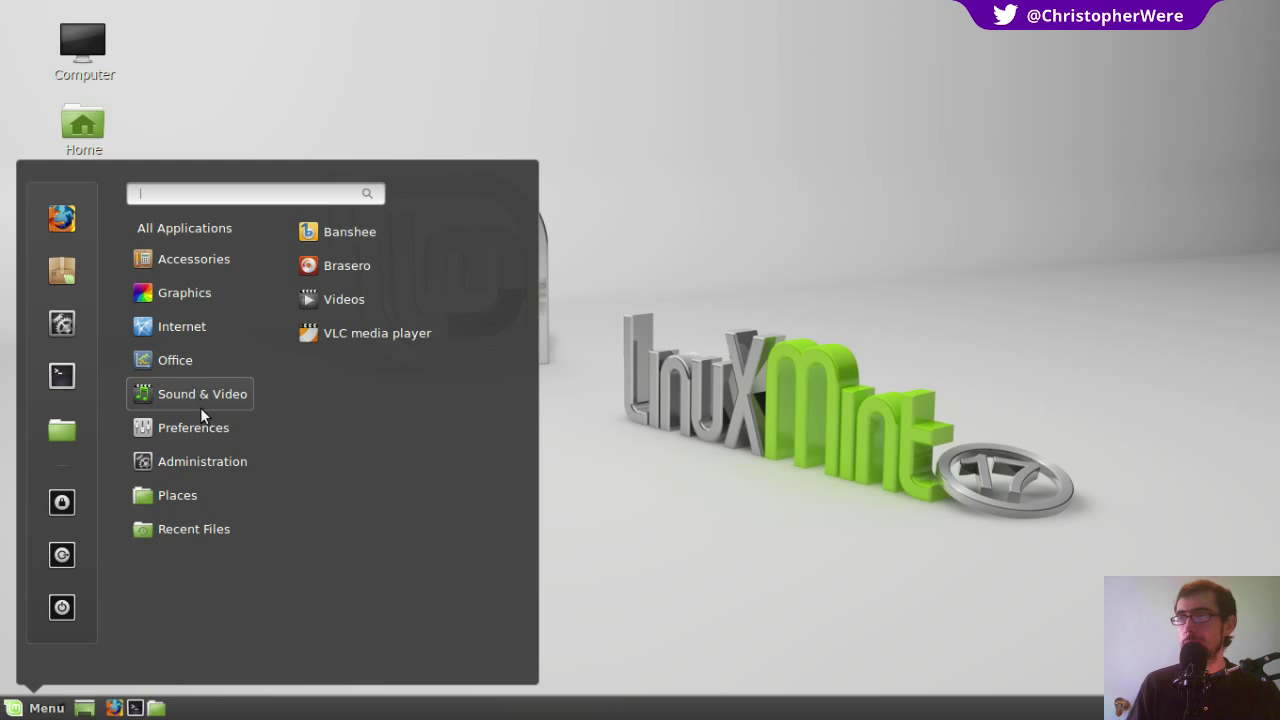
{"action": "mouse_move", "coordinate": [190, 455]}
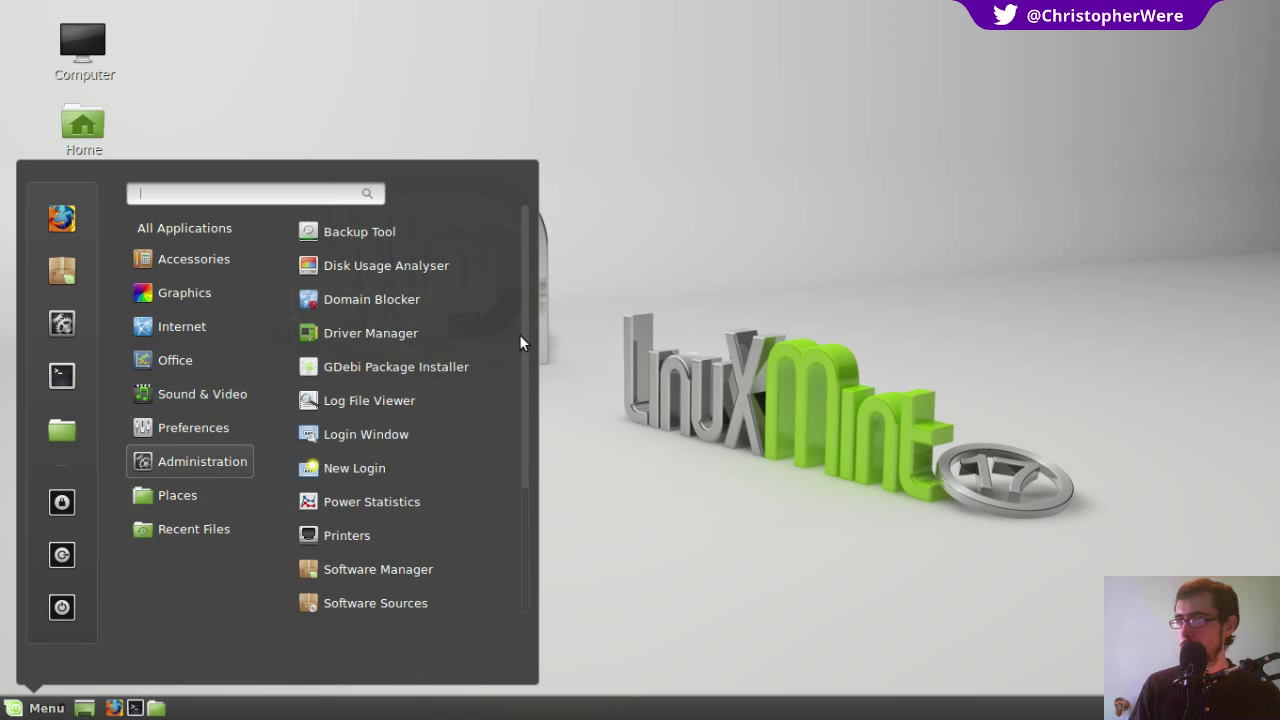
{"action": "left_click_drag", "start_coordinate": [523, 314], "coordinate": [550, 477]}
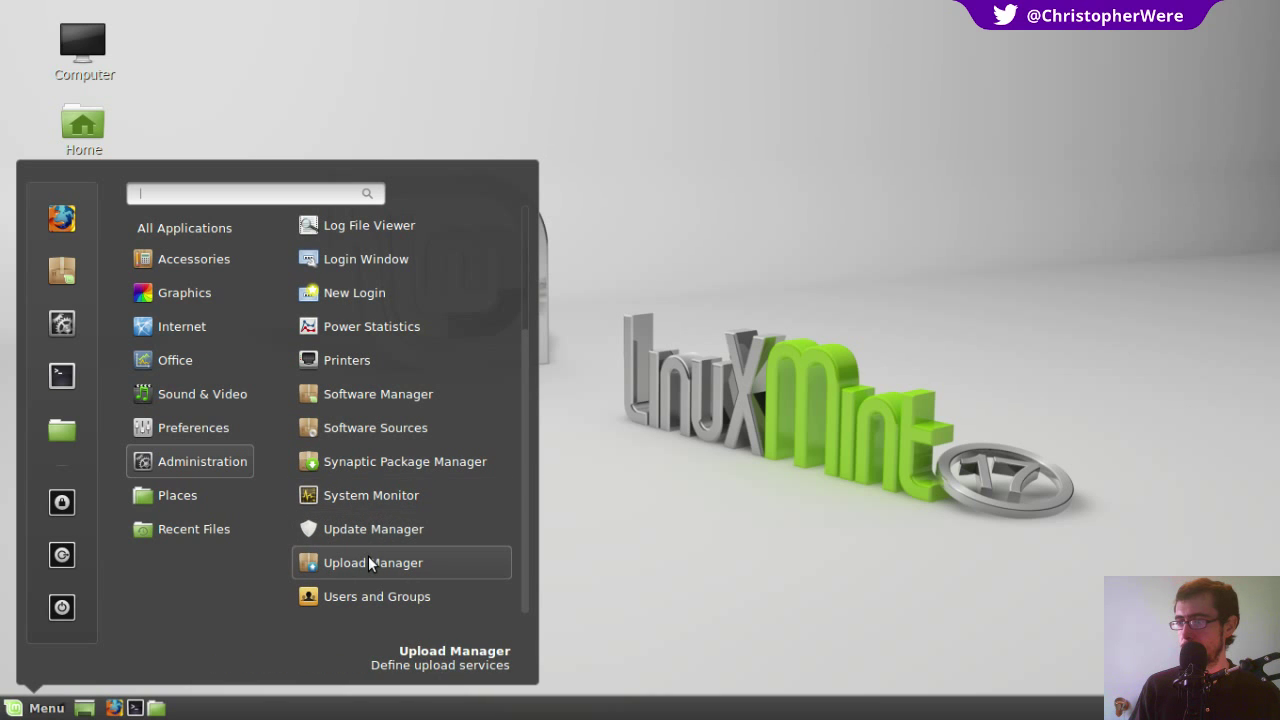
{"action": "left_click", "coordinate": [390, 394]}
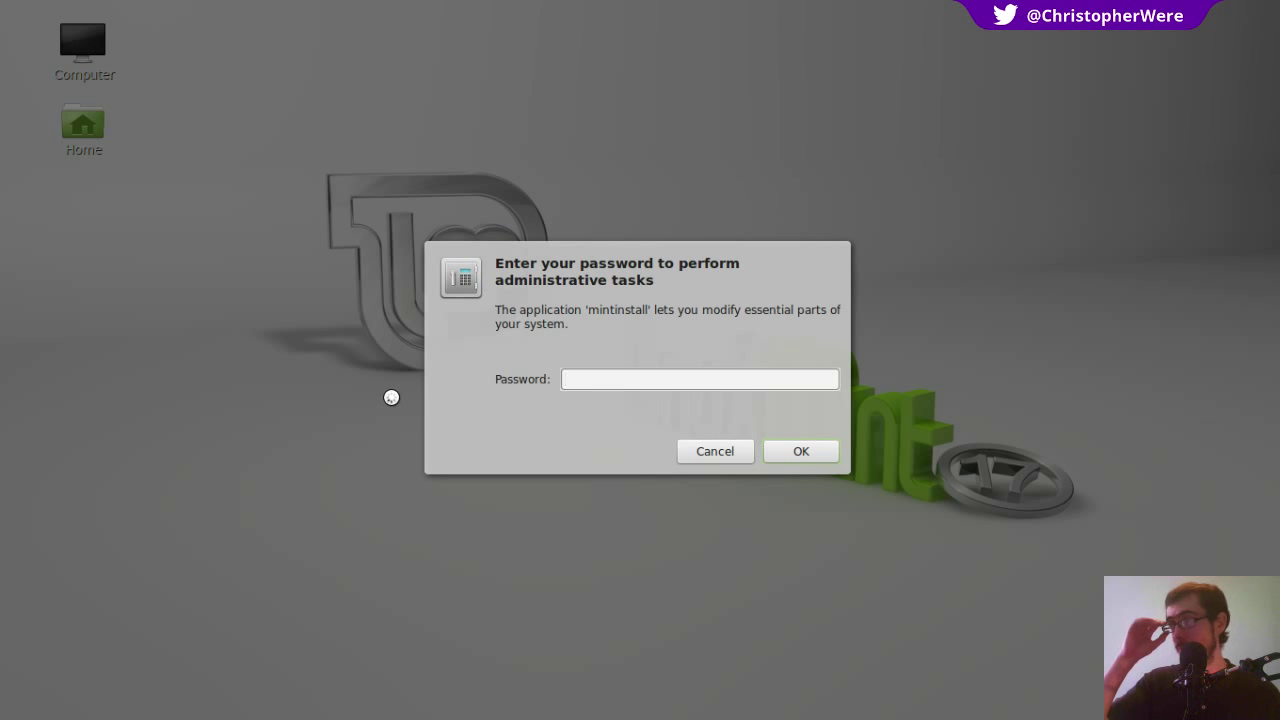
{"action": "type", "text": "****"}
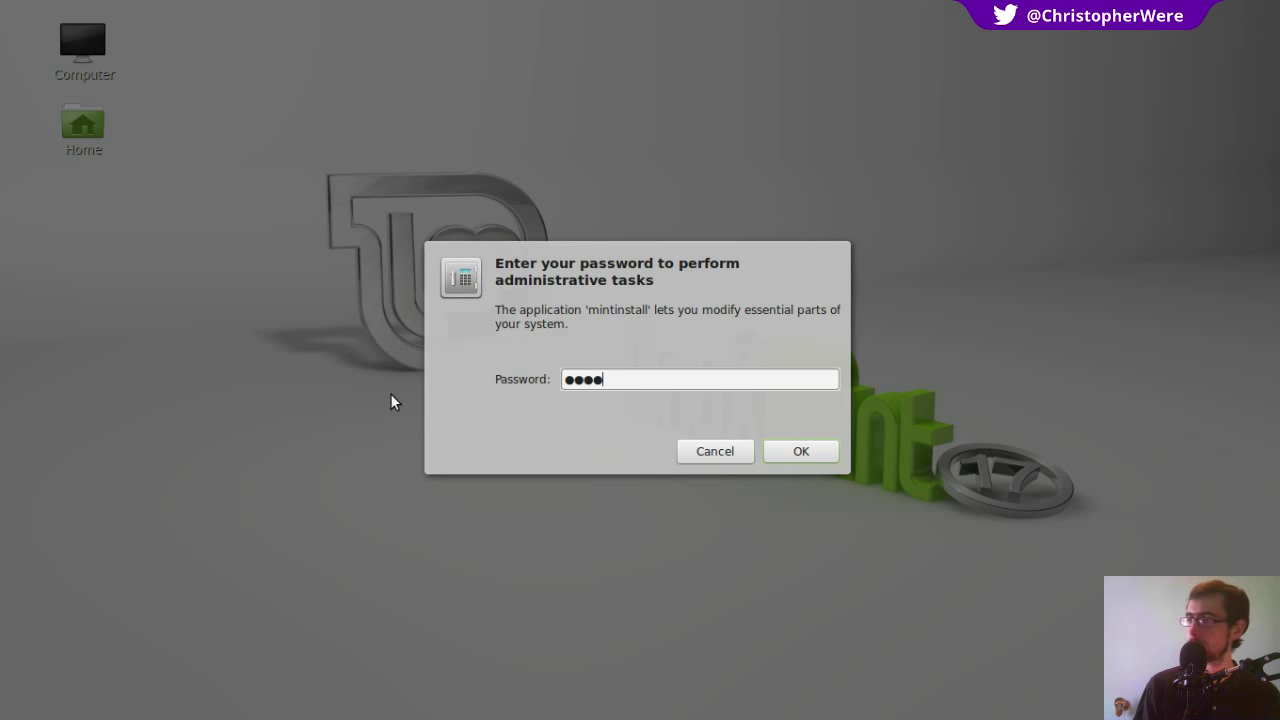
{"action": "key", "text": "Return"}
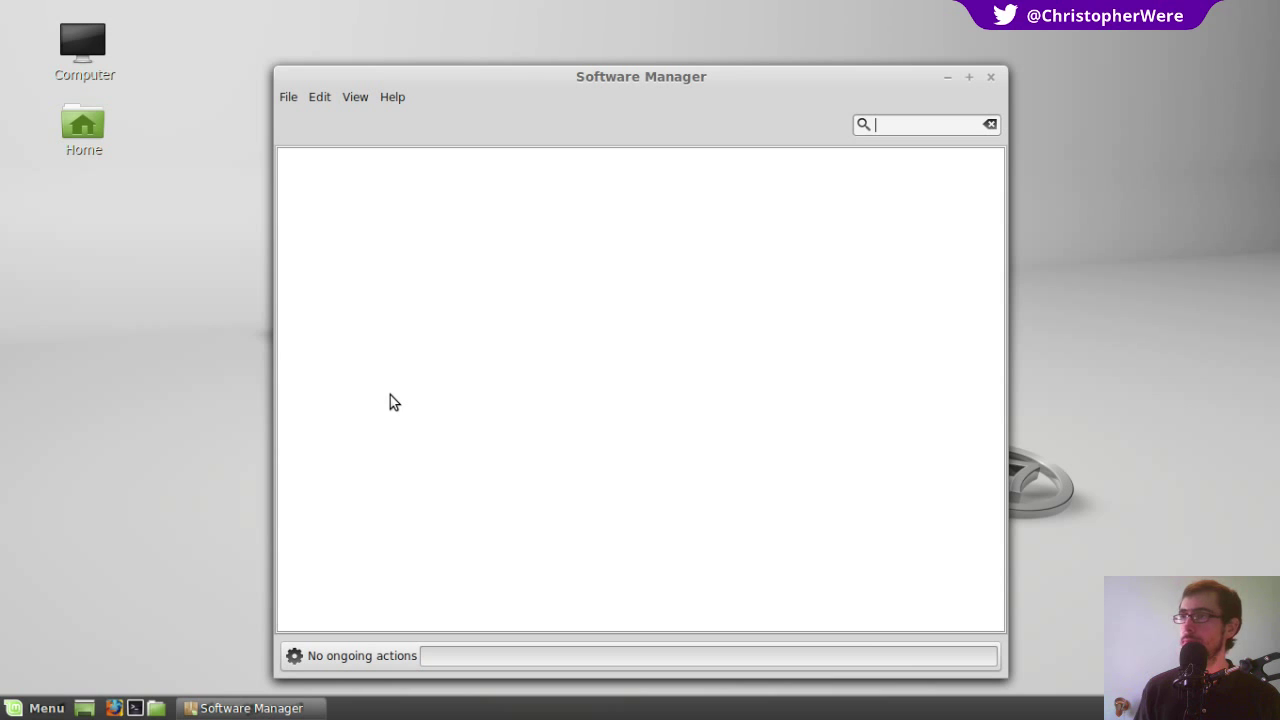
- Move the Software Manager window up near the top of the desktop and widen it slightly
{"action": "left_click_drag", "start_coordinate": [543, 73], "coordinate": [531, 45]}
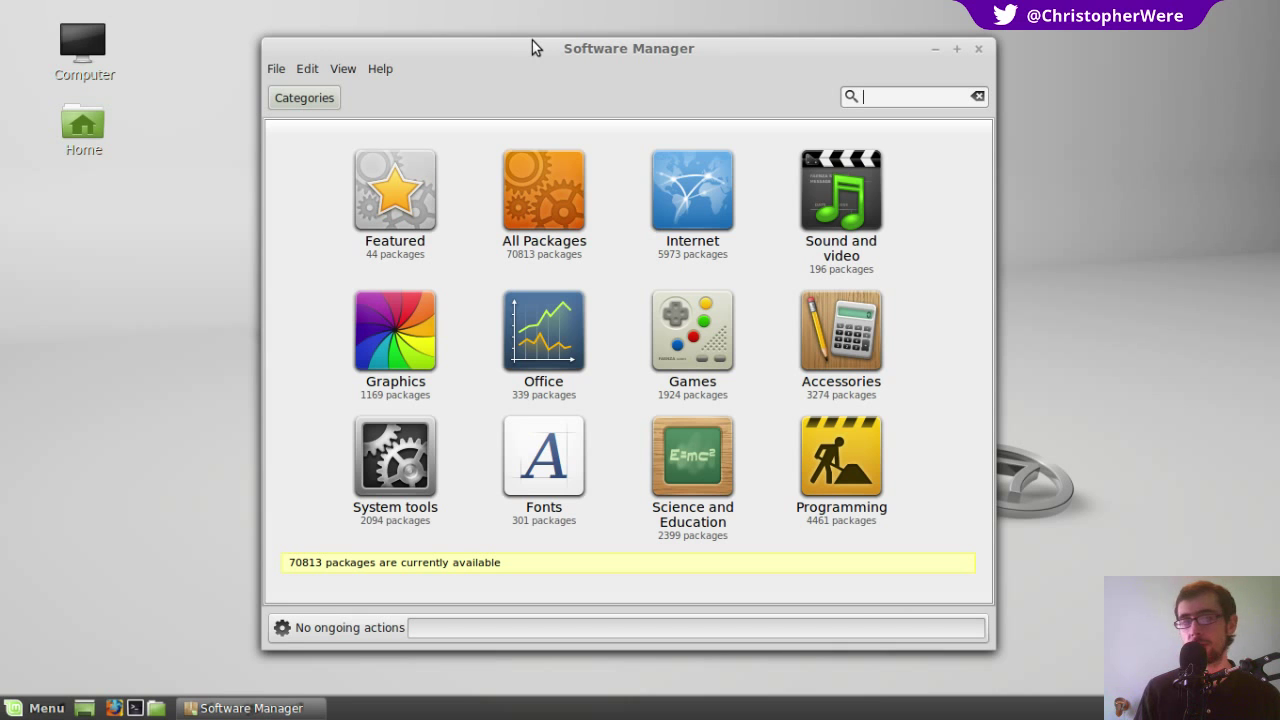
{"action": "mouse_move", "coordinate": [603, 40]}
{"action": "left_mouse_down"}
{"action": "mouse_move", "coordinate": [592, 46]}
{"action": "mouse_move", "coordinate": [598, 33]}
{"action": "left_mouse_up"}
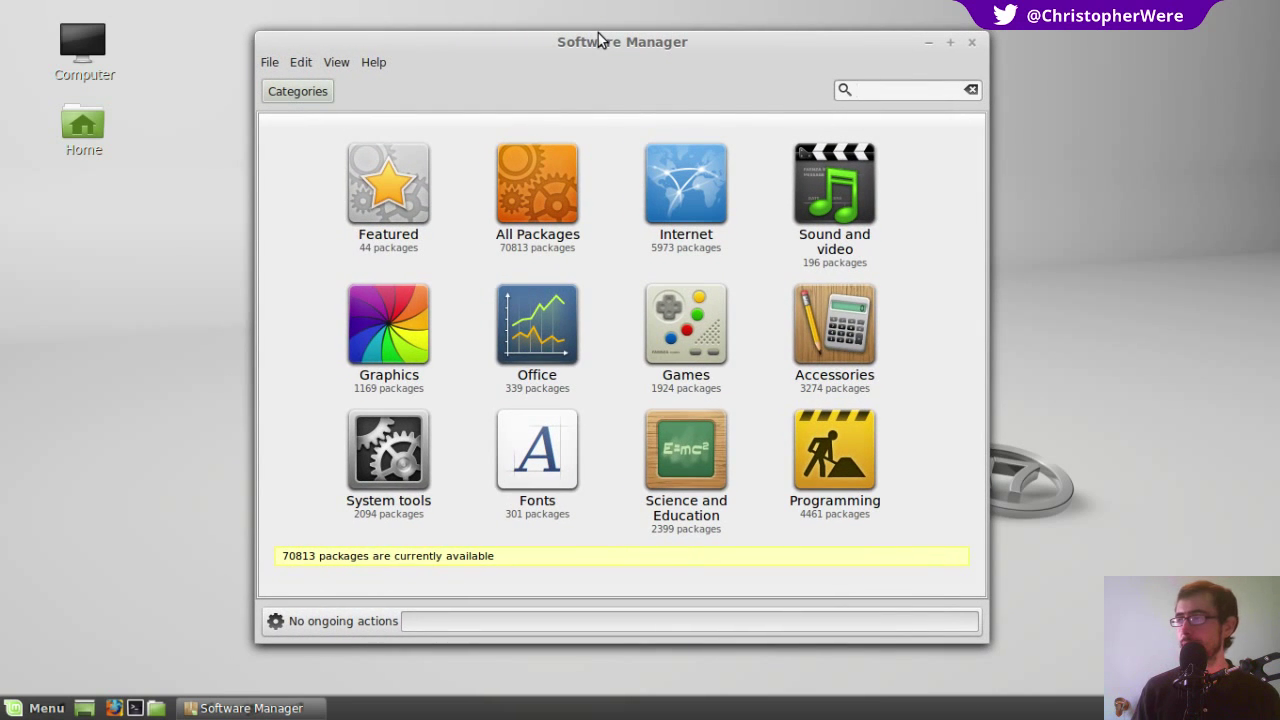
{"action": "left_click_drag", "start_coordinate": [986, 129], "coordinate": [1029, 129]}
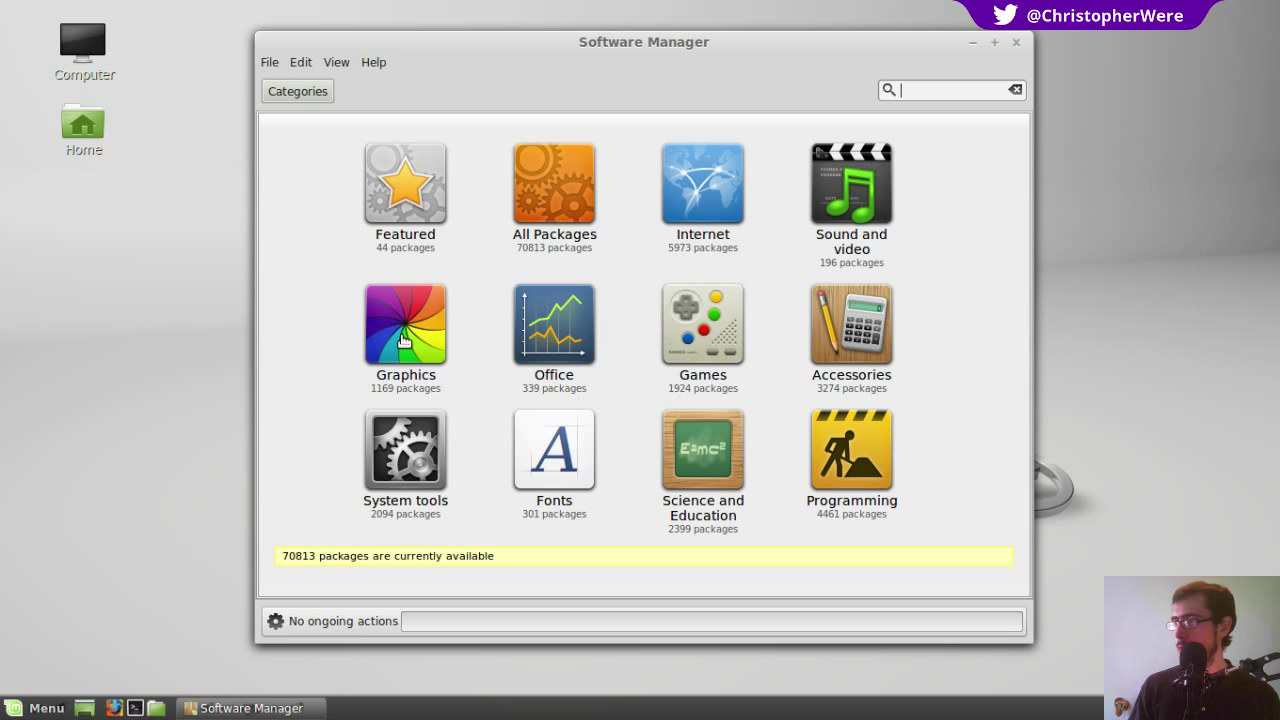
- View the Games category in Software Manager, look further down its package list, and return to the start of the list
{"action": "left_click", "coordinate": [670, 338]}
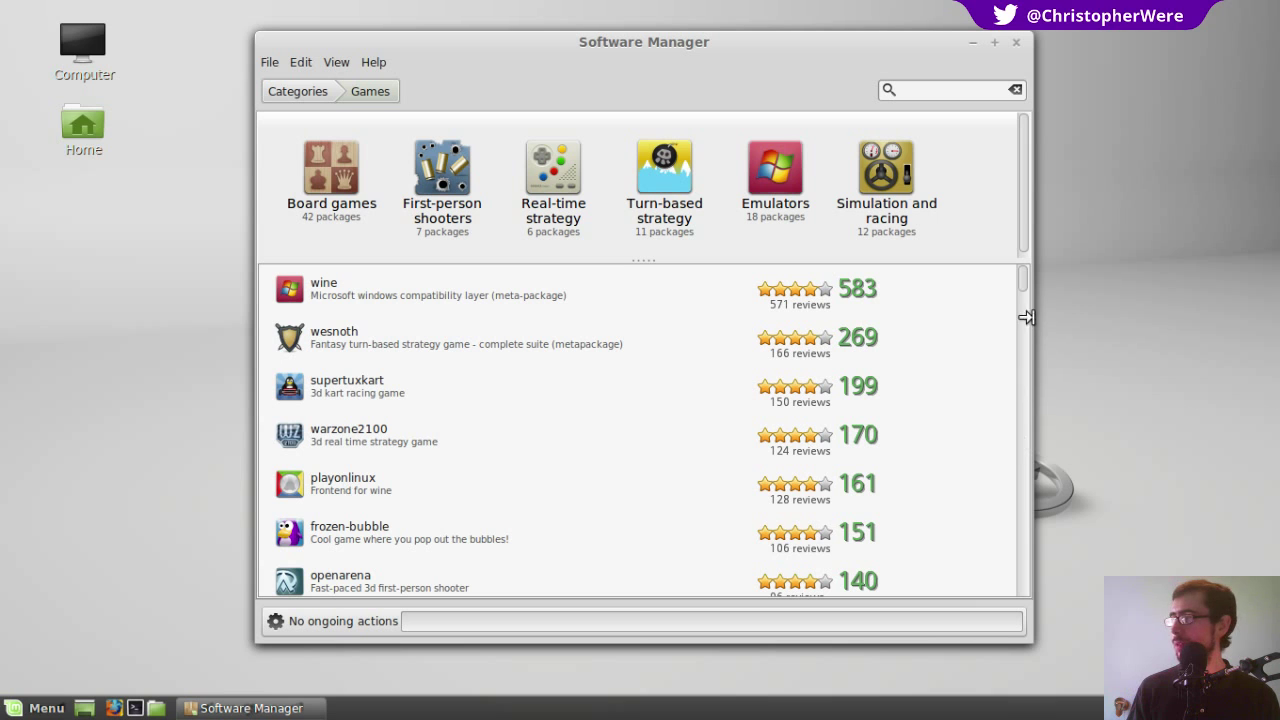
{"action": "scroll", "coordinate": [1030, 280], "scroll_direction": "down", "scroll_amount": 10}
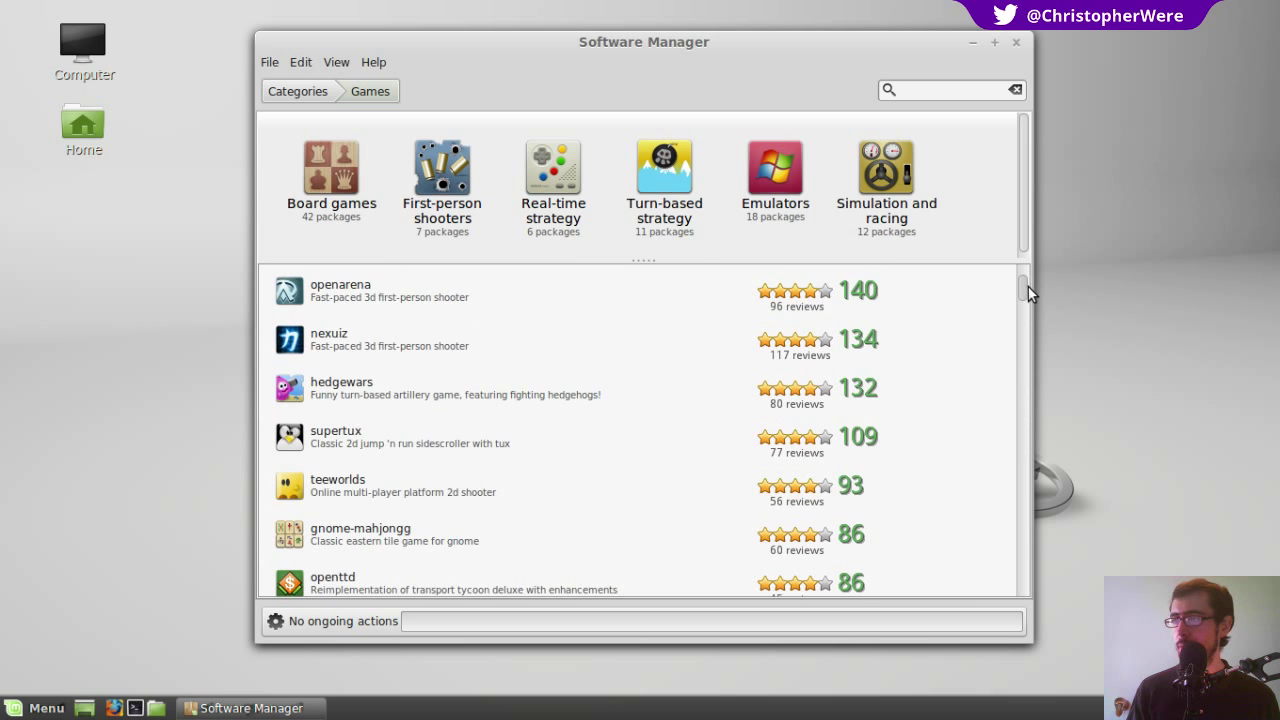
{"action": "left_click_drag", "start_coordinate": [1030, 294], "coordinate": [1023, 256]}
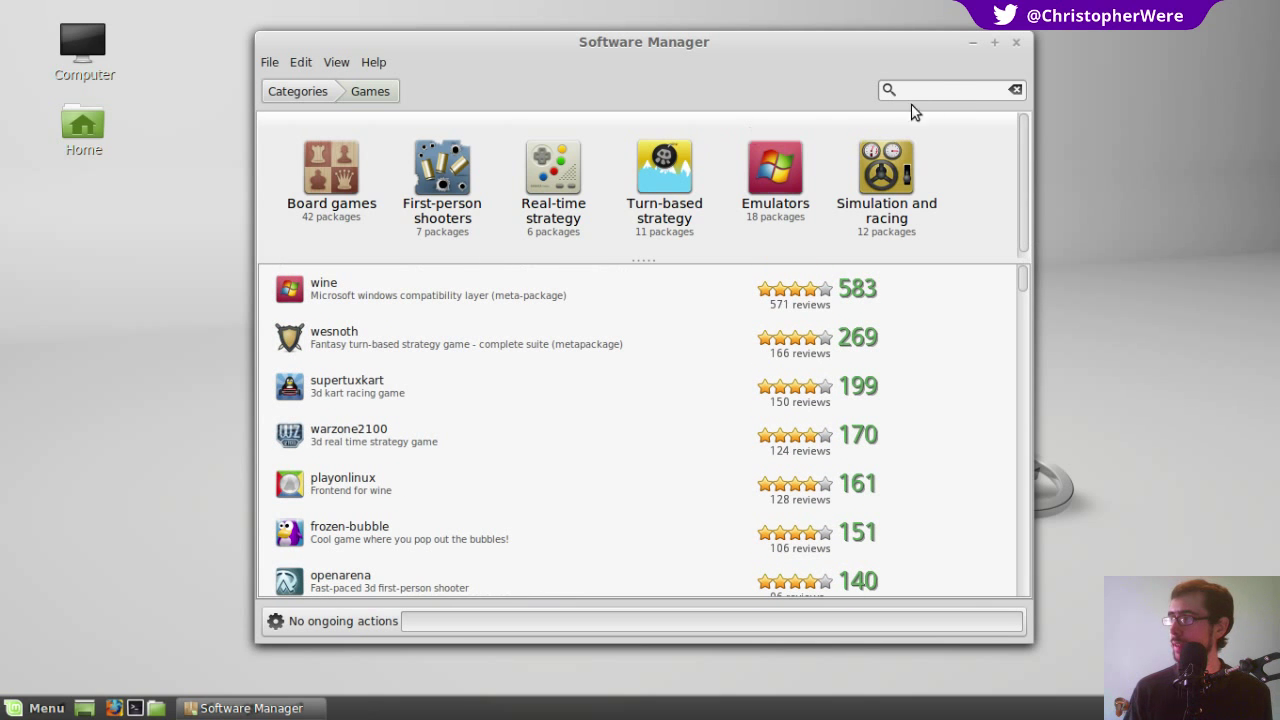
- Search the Games category for "steam" and select the steam-launcher package in the results
{"action": "left_click", "coordinate": [945, 89]}
{"action": "type", "text": "steam"}
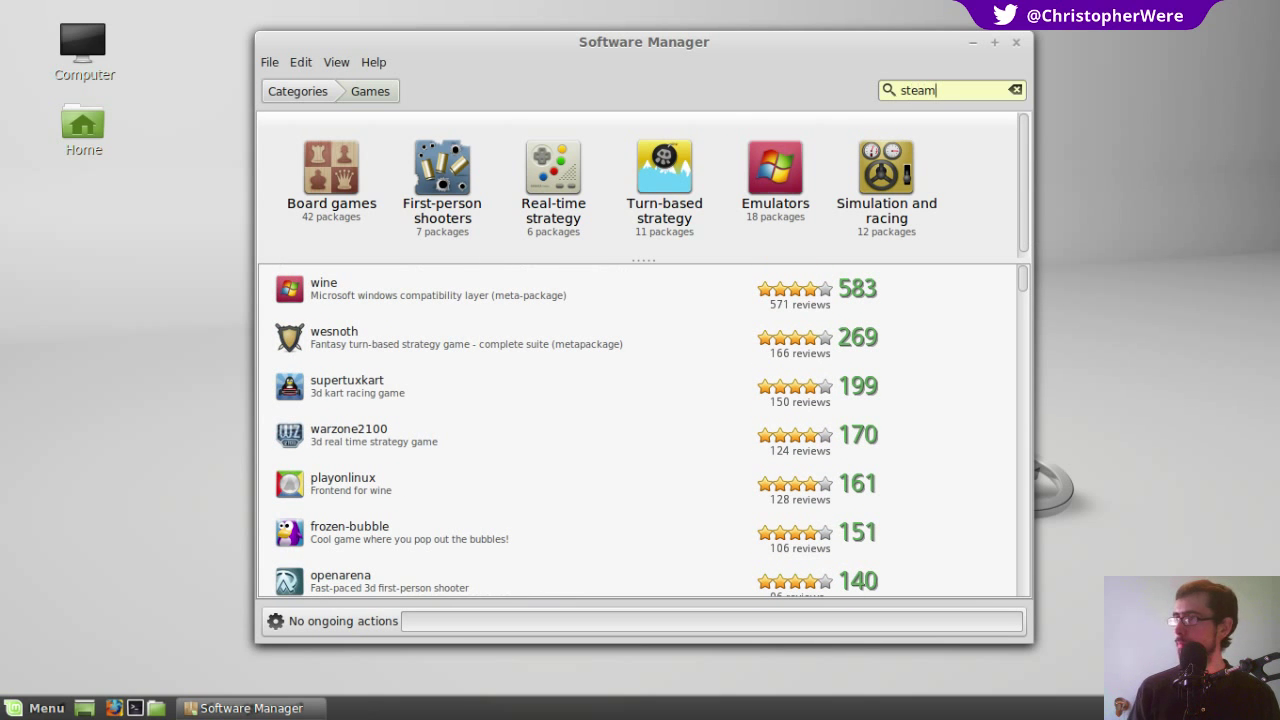
{"action": "key", "text": "Return"}
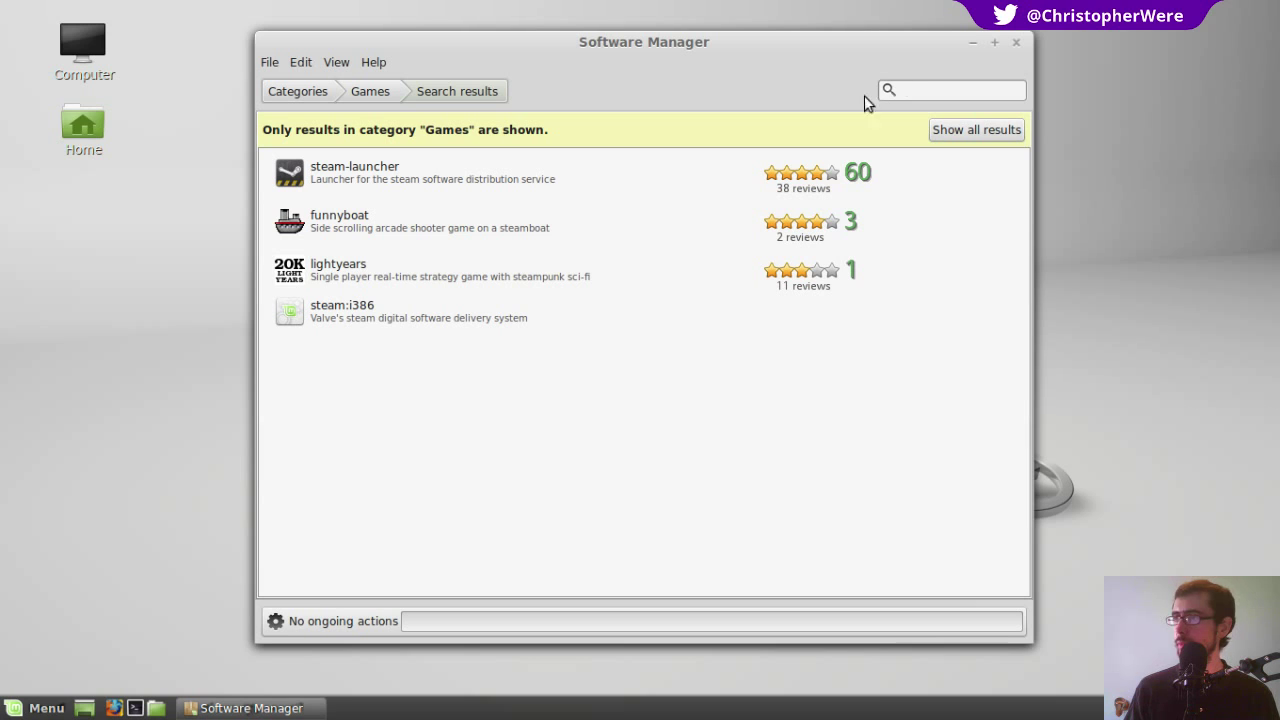
{"action": "left_click", "coordinate": [493, 172]}
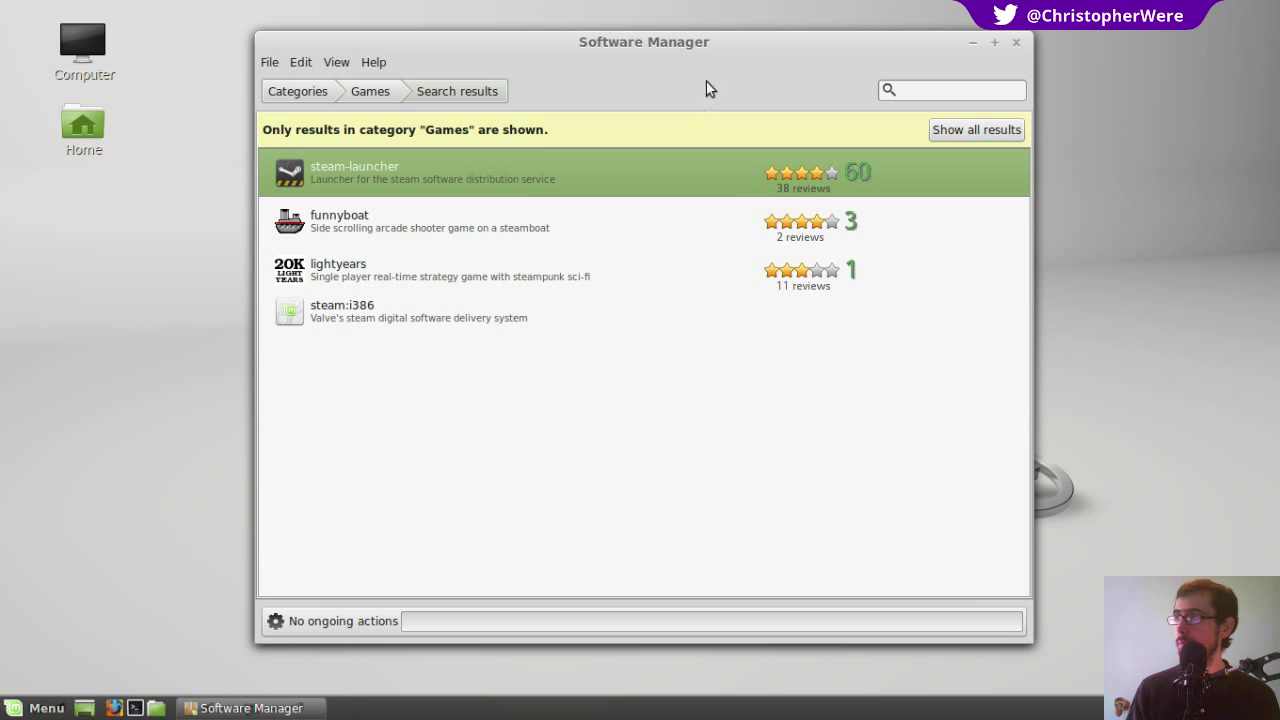
{"action": "left_click_drag", "start_coordinate": [697, 40], "coordinate": [697, 34]}
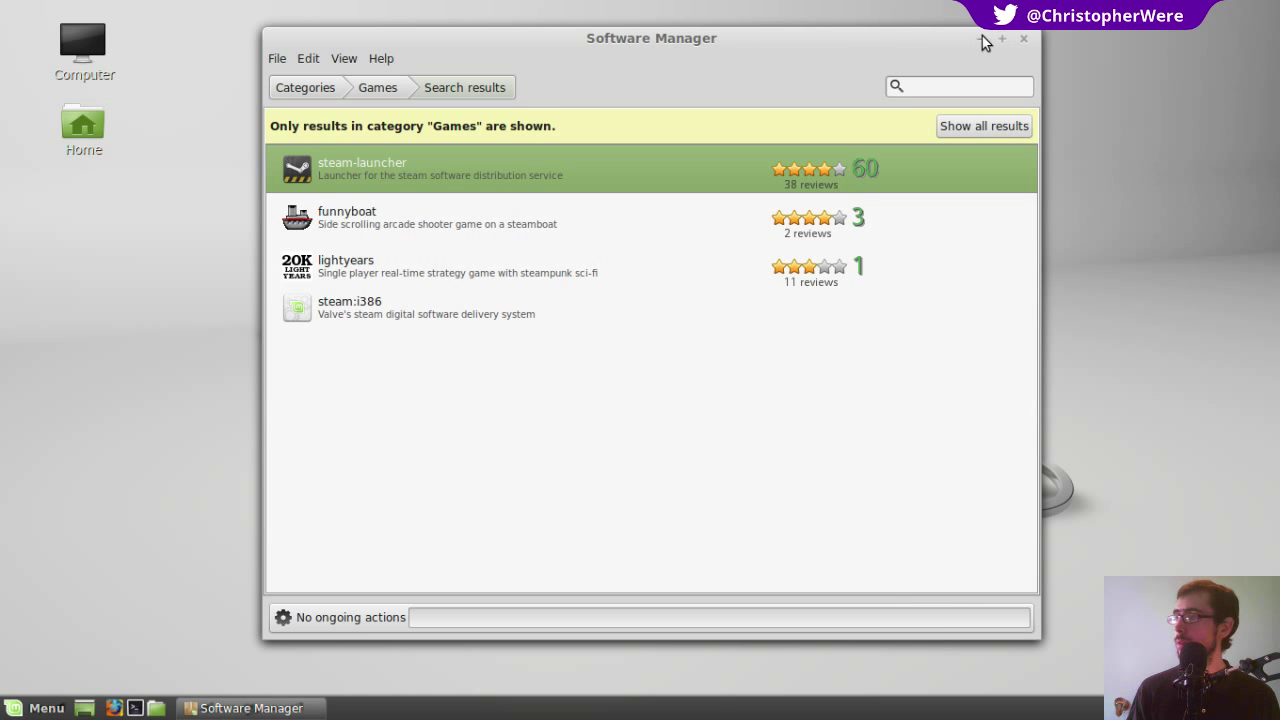
{"action": "mouse_move", "coordinate": [875, 42]}
{"action": "left_mouse_down"}
{"action": "mouse_move", "coordinate": [846, 47]}
{"action": "mouse_move", "coordinate": [868, 102]}
{"action": "mouse_move", "coordinate": [857, 100]}
{"action": "mouse_move", "coordinate": [862, 48]}
{"action": "left_mouse_up"}
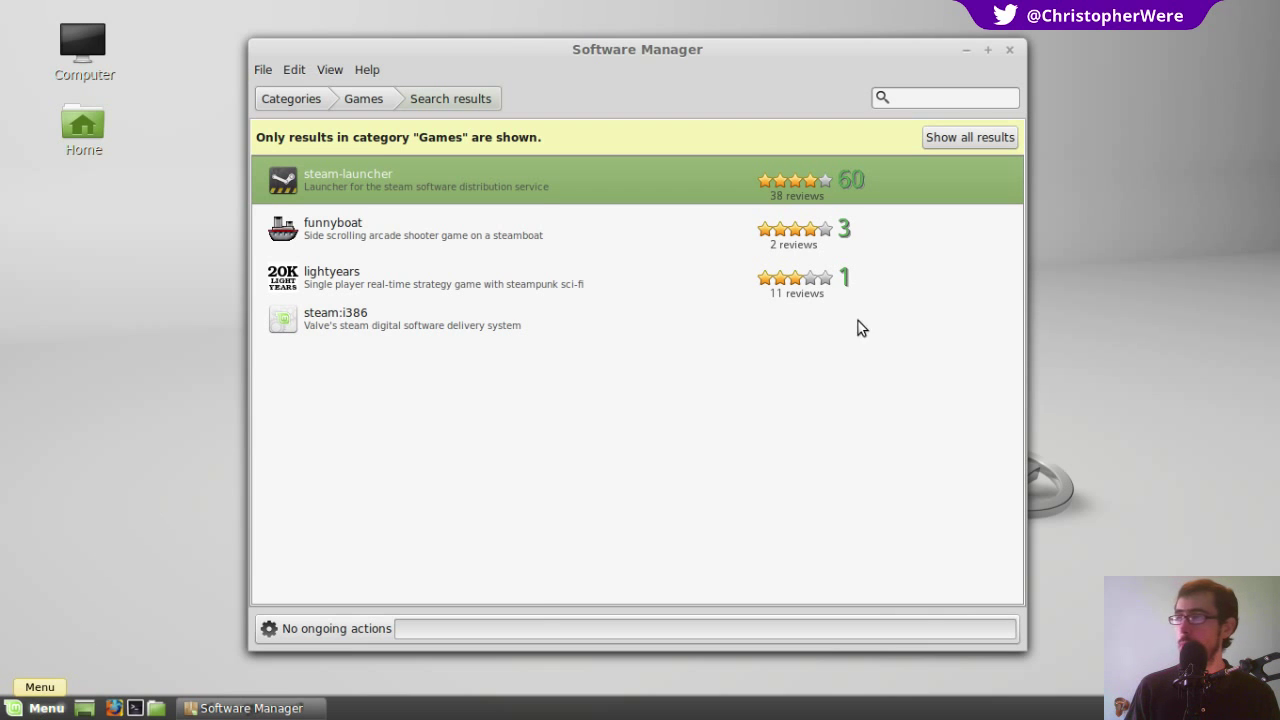
{"action": "key", "text": "super"}
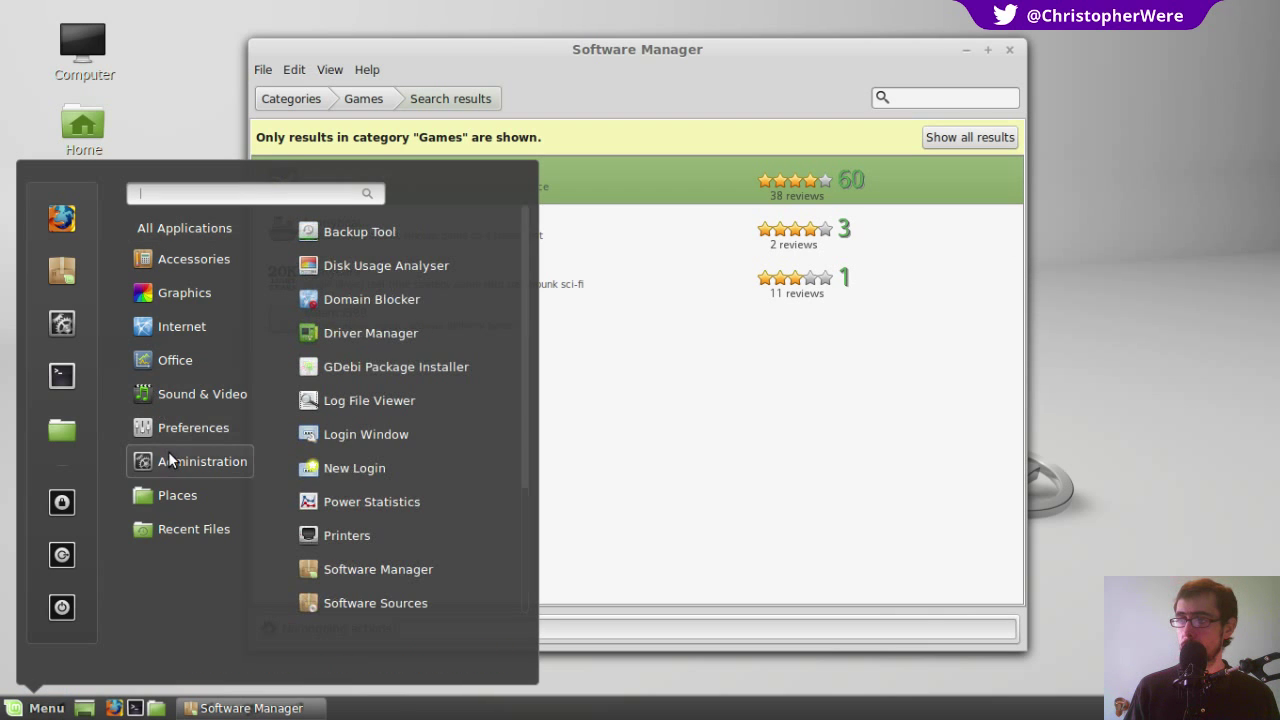
{"action": "mouse_move", "coordinate": [180, 490]}
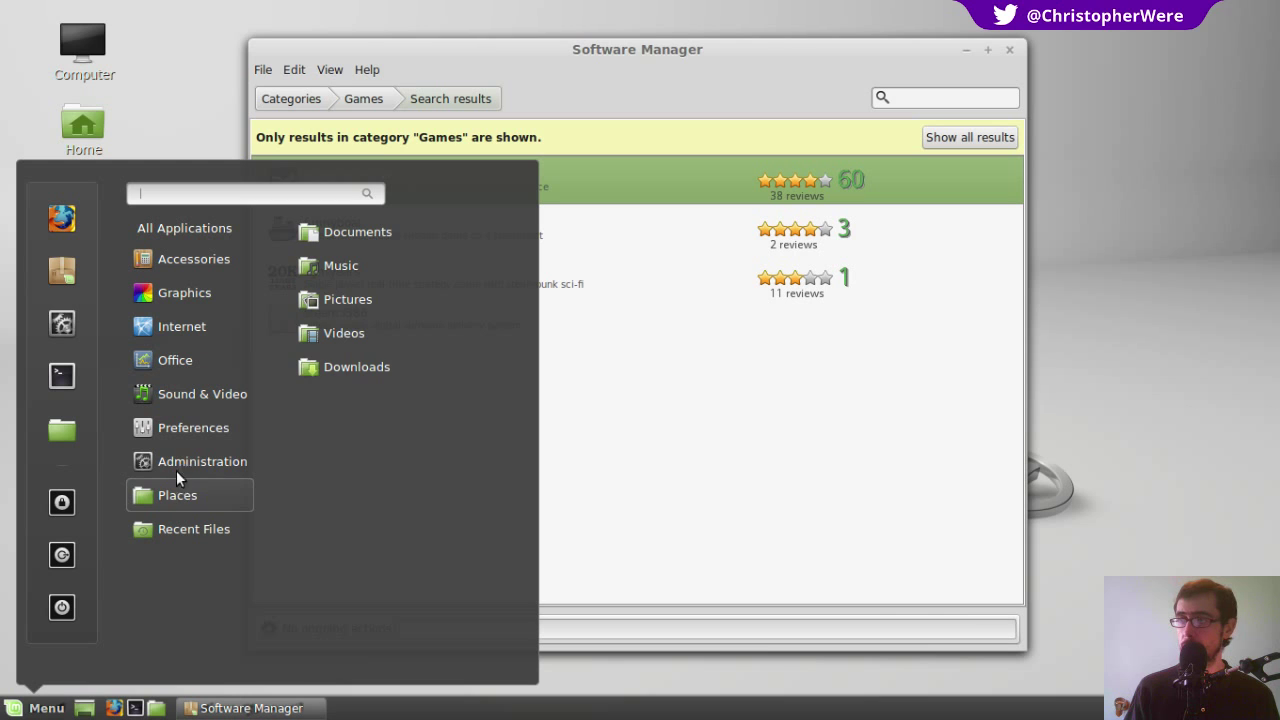
{"action": "mouse_move", "coordinate": [172, 361]}
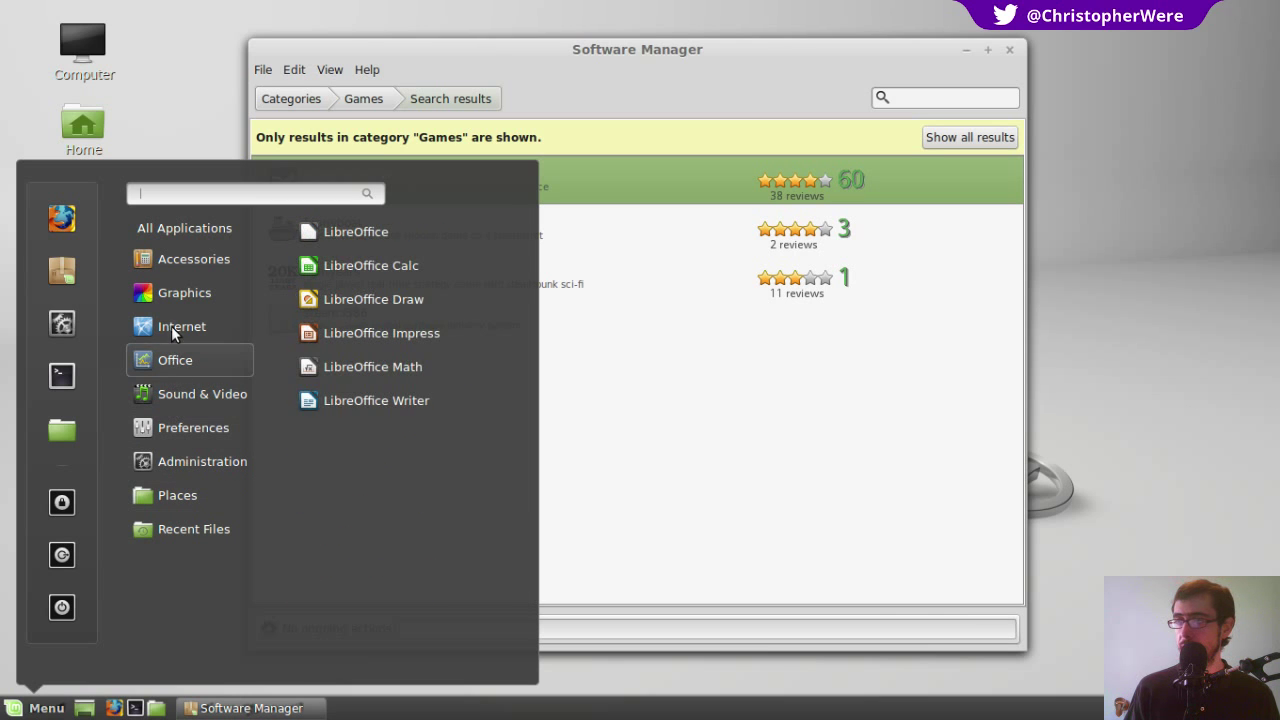
{"action": "mouse_move", "coordinate": [175, 235]}
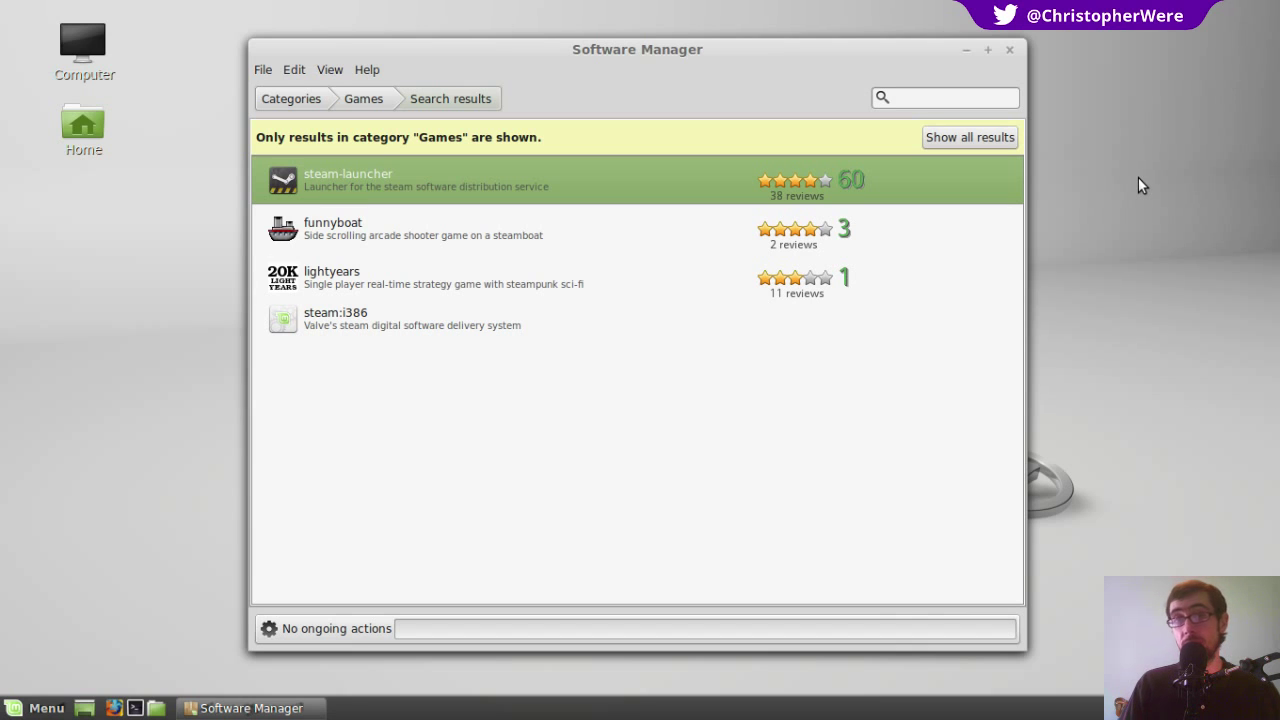
- Show the details page of the selected steam-launcher package
{"action": "key", "text": "Return"}
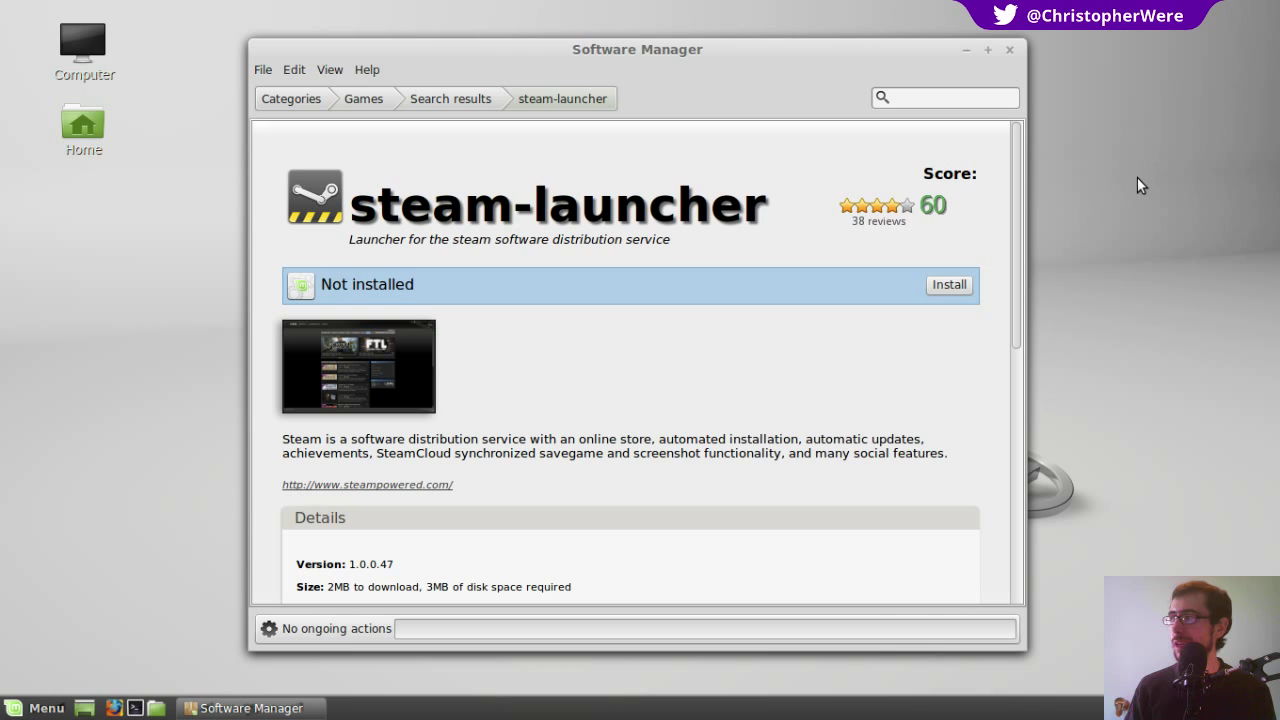
{"action": "left_click", "coordinate": [43, 709]}
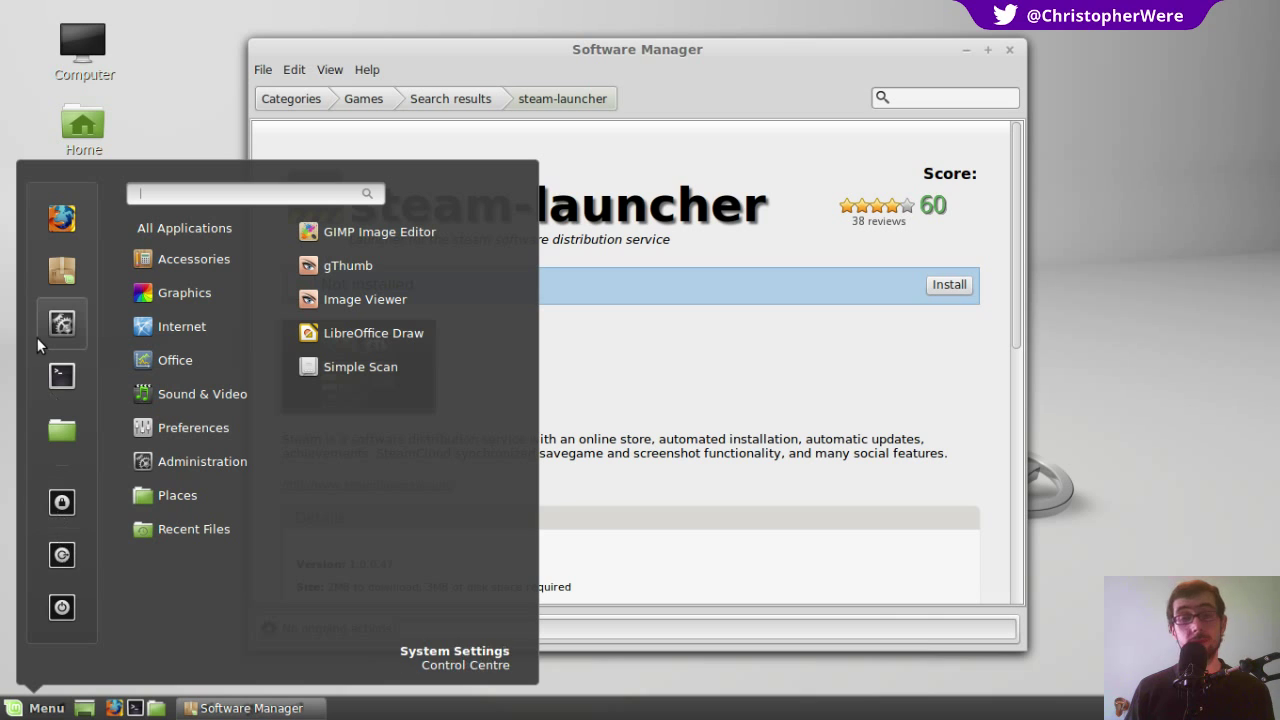
{"action": "left_click", "coordinate": [47, 708]}
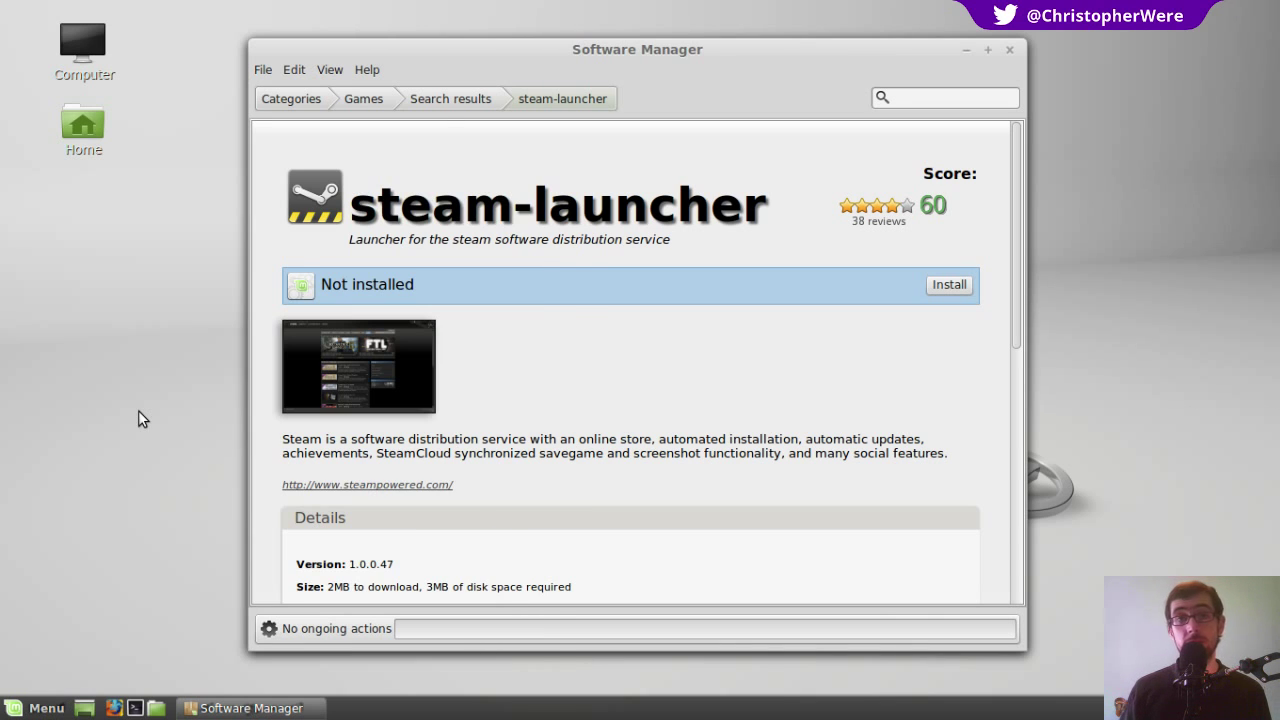